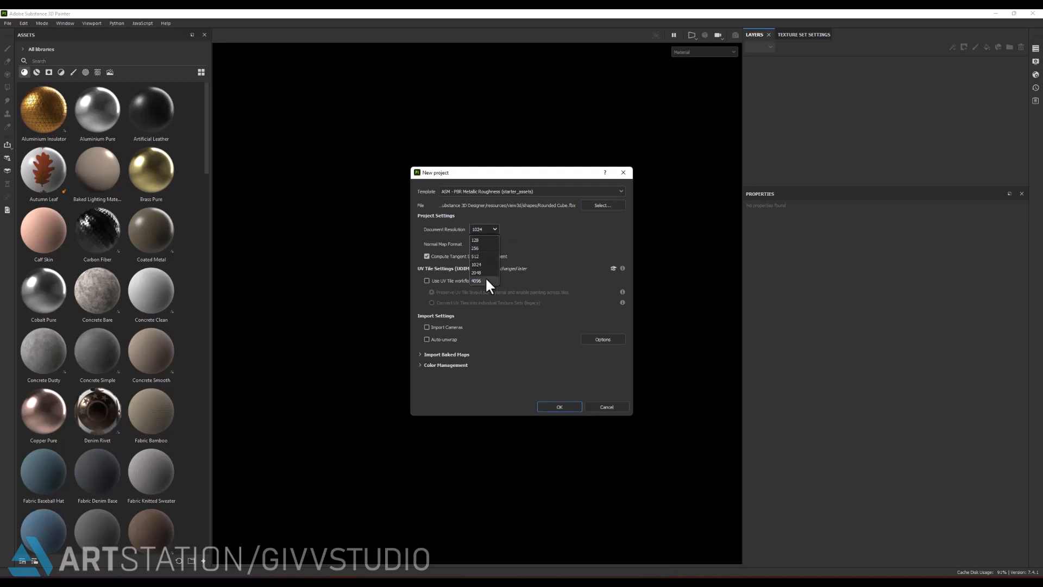
Create the project from the Rounded Cube mesh at 4096 document resolution and frame the cube's front face.
left_click(559, 405)
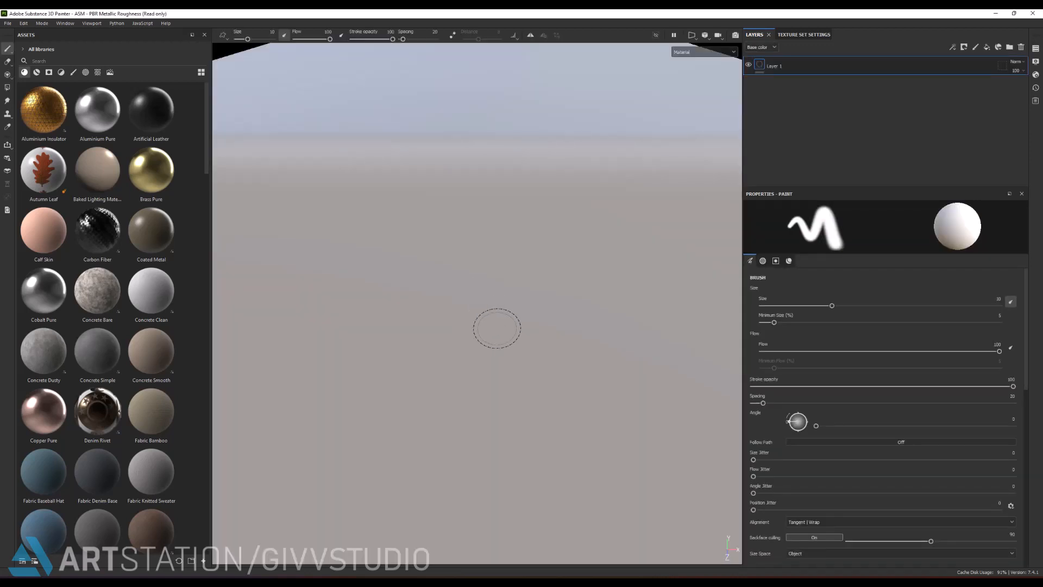
mouse_move(496, 324)
left_mouse_down("alt")
mouse_move(512, 331)
mouse_move(510, 291)
left_mouse_up("alt")
scroll(509, 316, "down", 4)
middle_click_drag(534, 349, 520, 226, "alt")
scroll(522, 231, "up", 2)
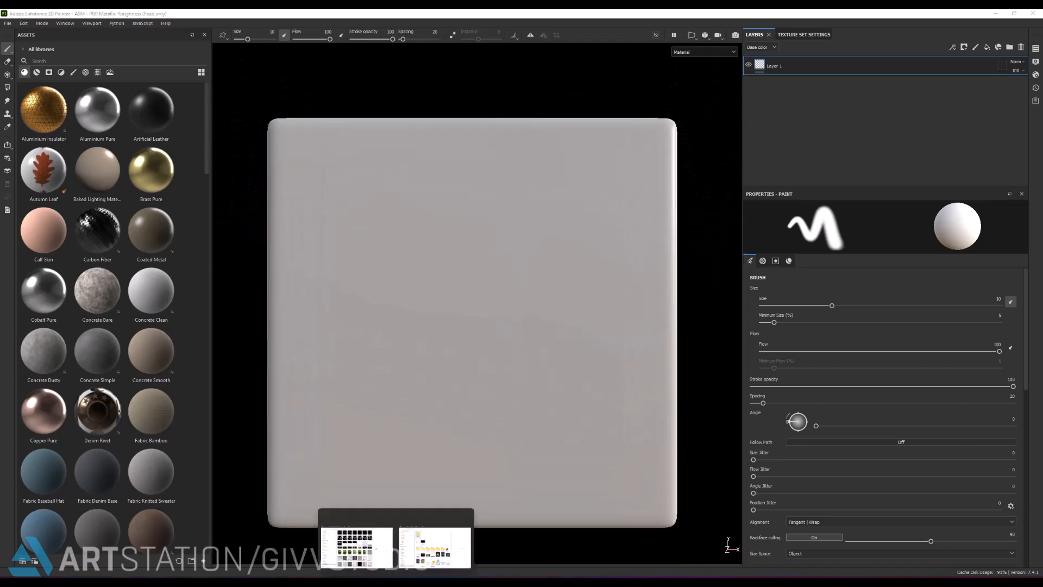
Import GS_50Stitch_DynamicBrush.sbsar from the Sbsar folder into the current session with its usage set to filter.
left_click(437, 541)
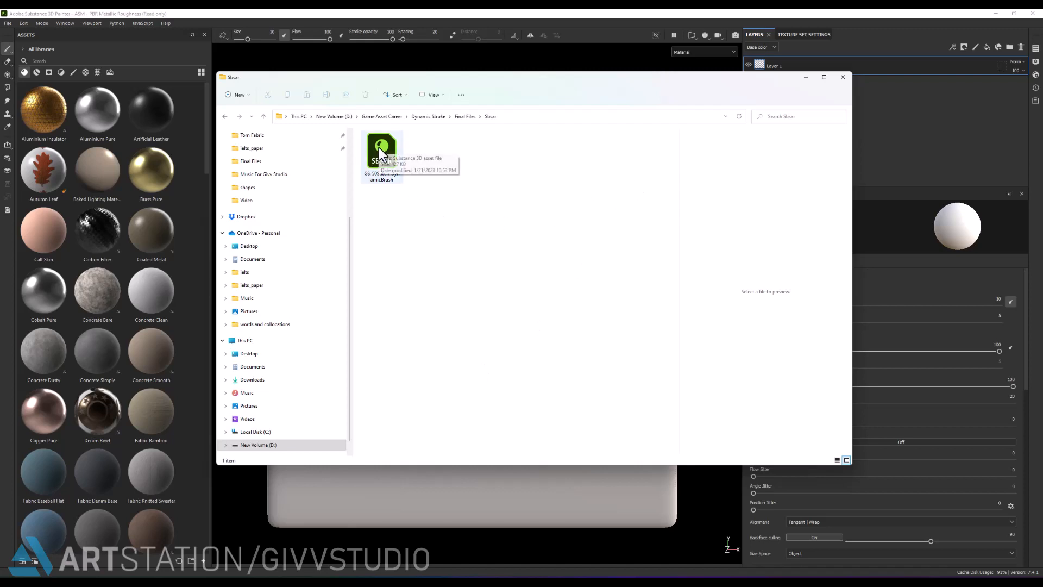
left_click_drag(379, 148, 184, 178)
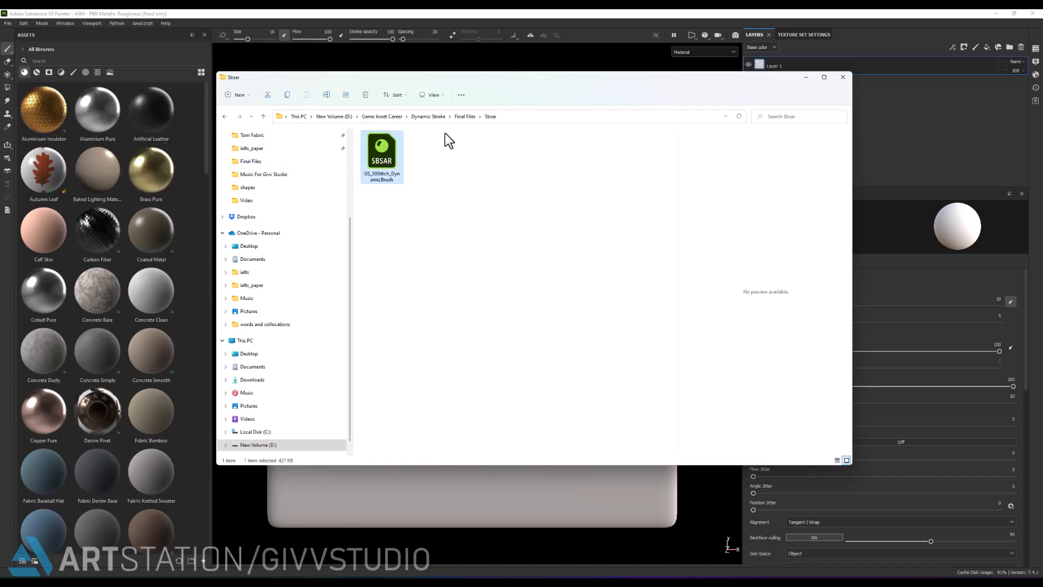
left_click(810, 80)
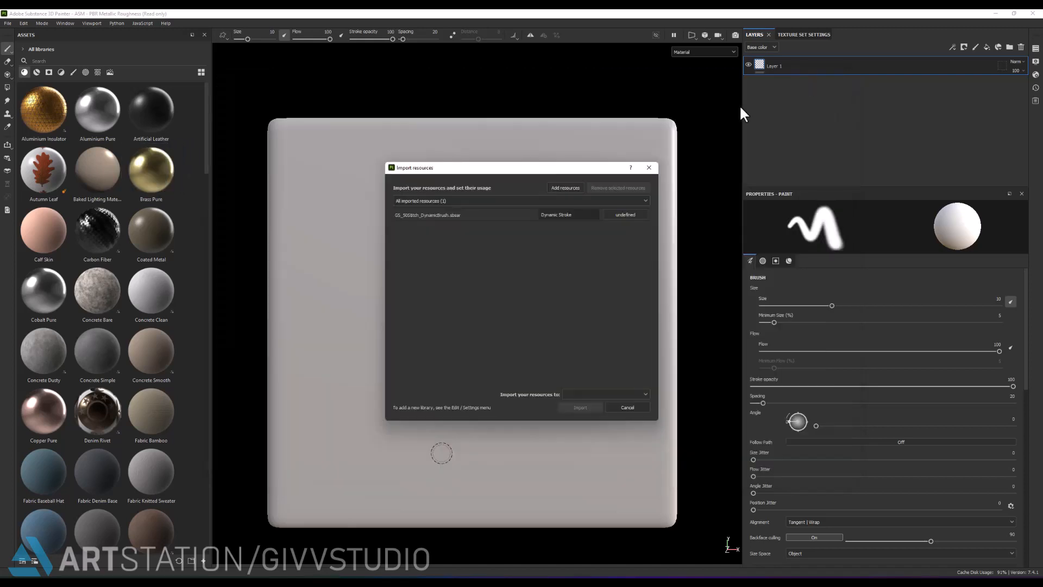
left_click(625, 214)
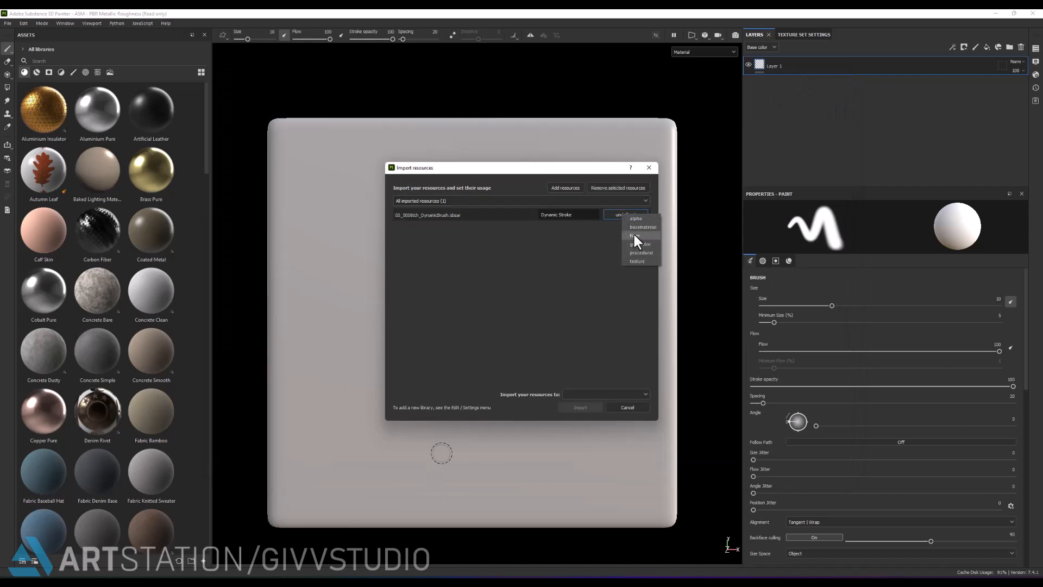
left_click(635, 236)
left_click(581, 405)
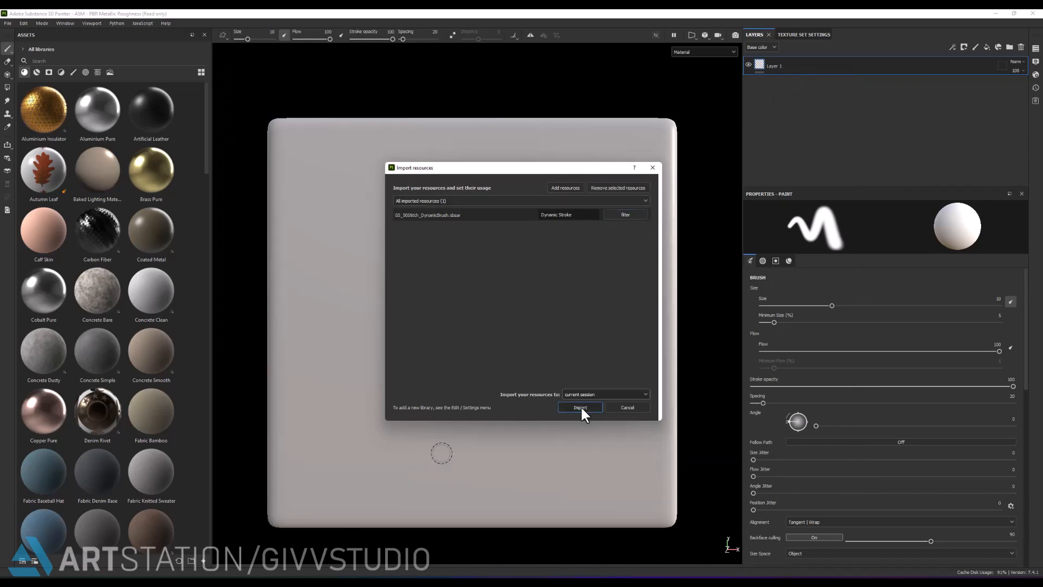
left_click(579, 408)
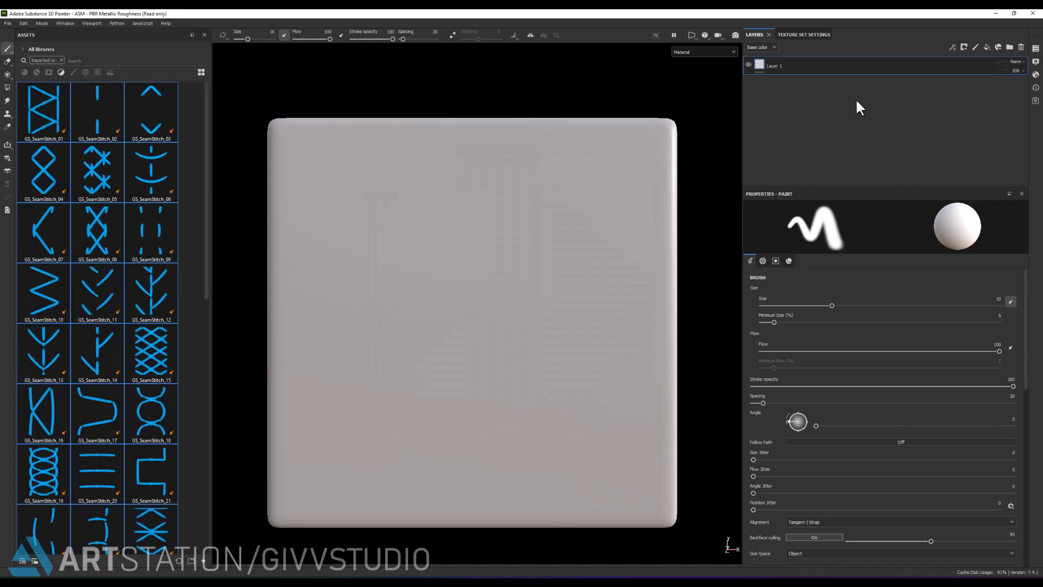
Delete the empty Layer 1, find the fabric materials and apply Fabric Baseball Hat to the cube.
left_click(1020, 48)
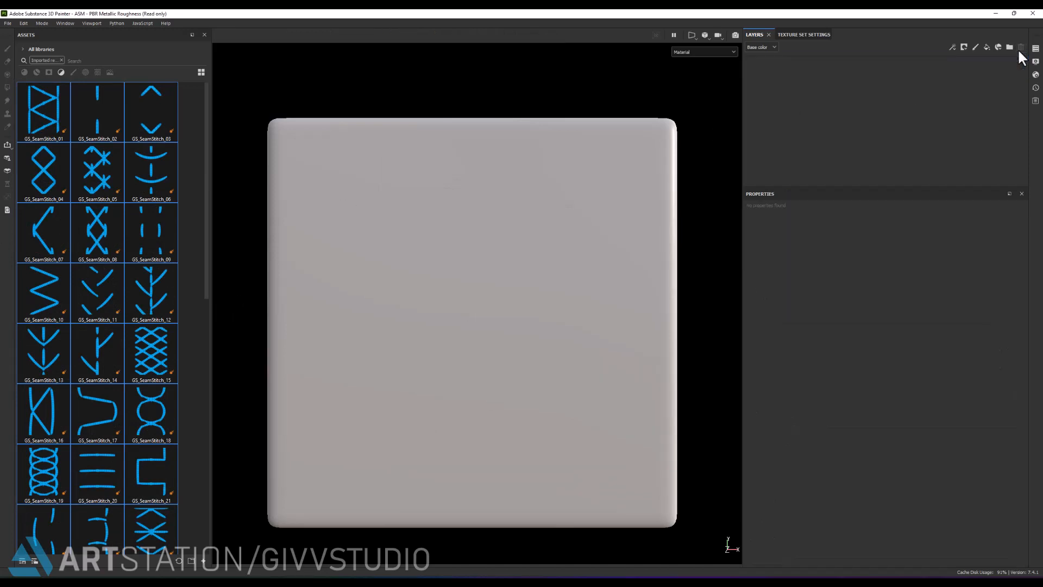
left_click(61, 60)
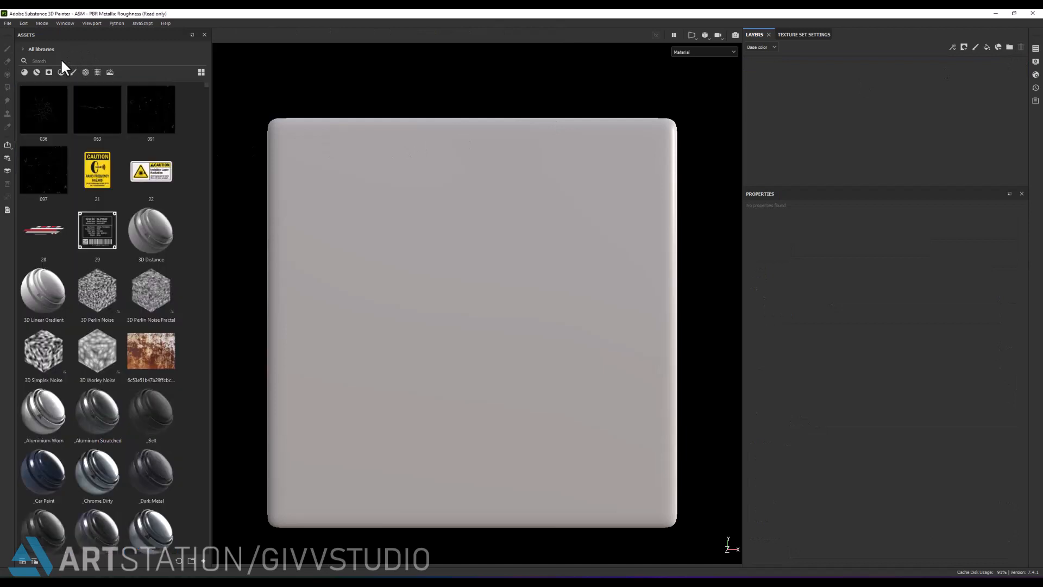
type("fabric")
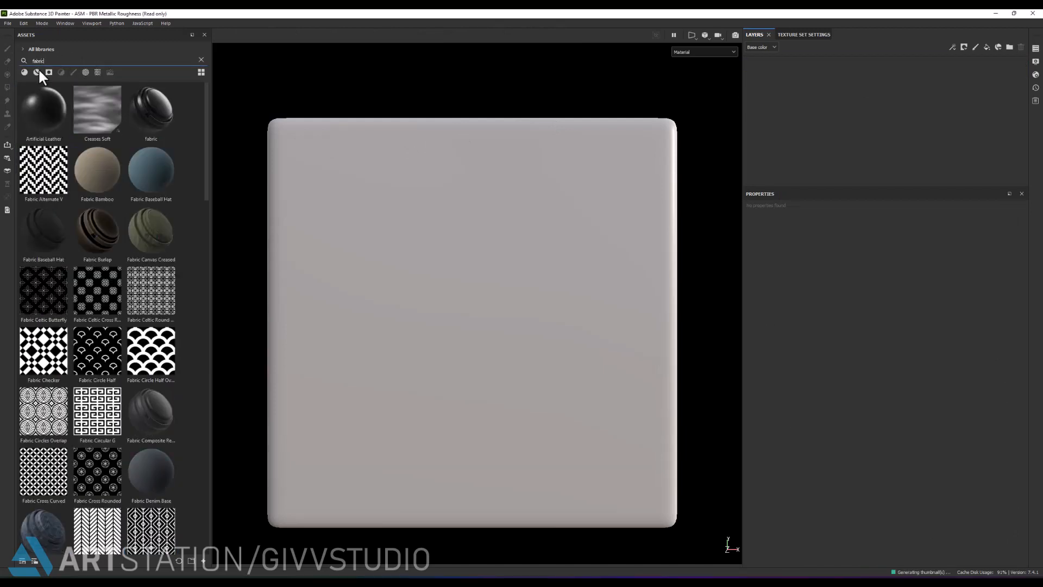
left_click_drag(155, 167, 422, 260)
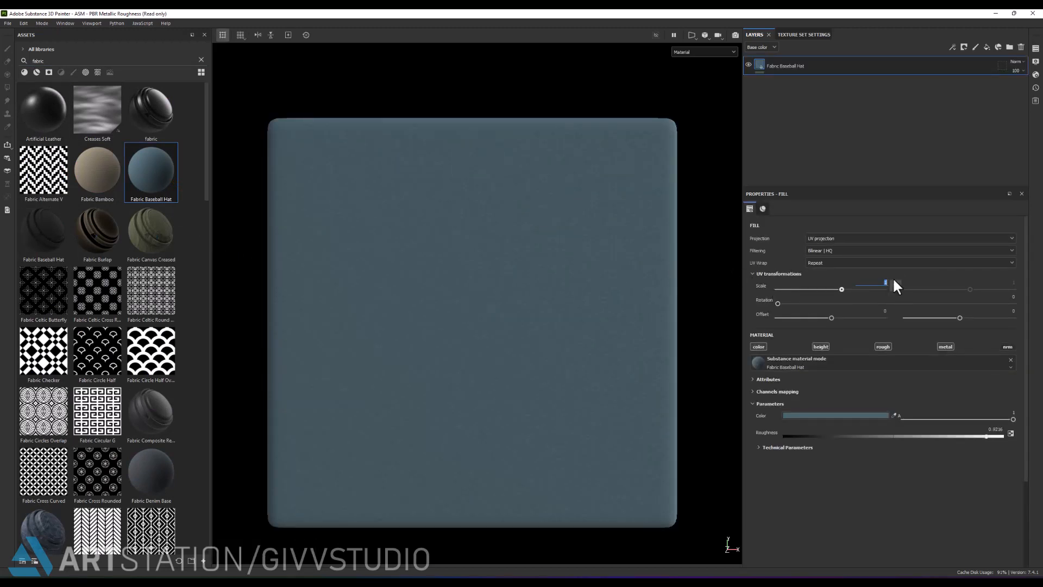
Set the fabric fill's UV scale to 2 and rotate the environment lighting.
type("2")
key("Return")
right_click_drag(668, 219, 629, 222, "shift")
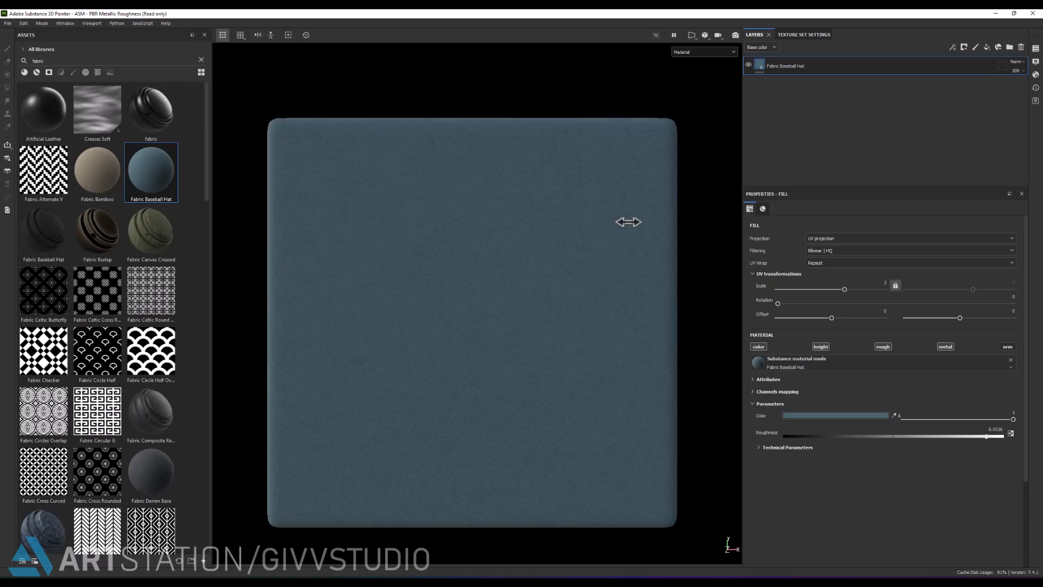
Search the asset library for "stitch" and browse to the higher-numbered GS_SeamStitch assets.
left_click(201, 60)
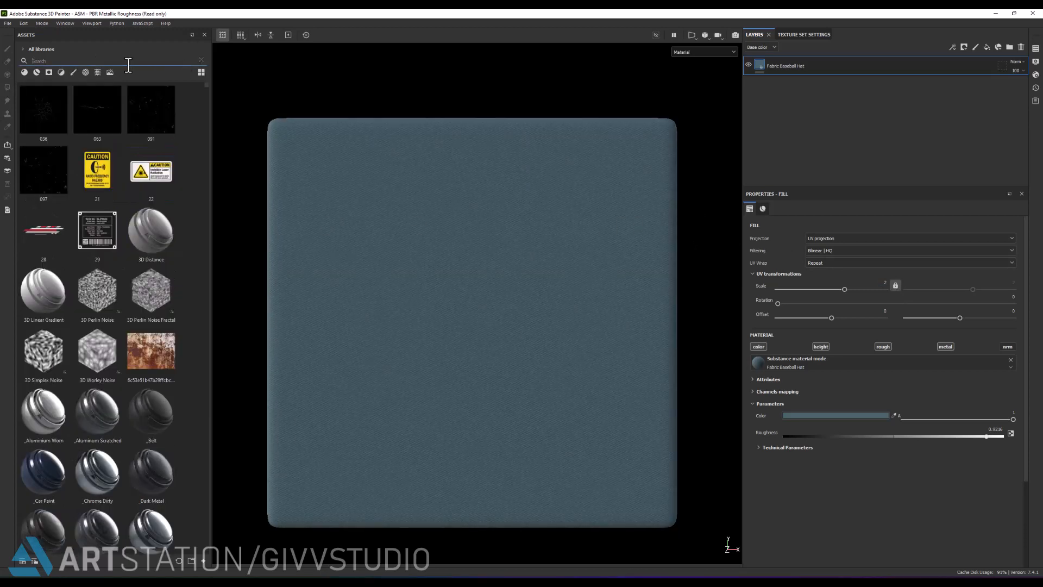
type("stitch")
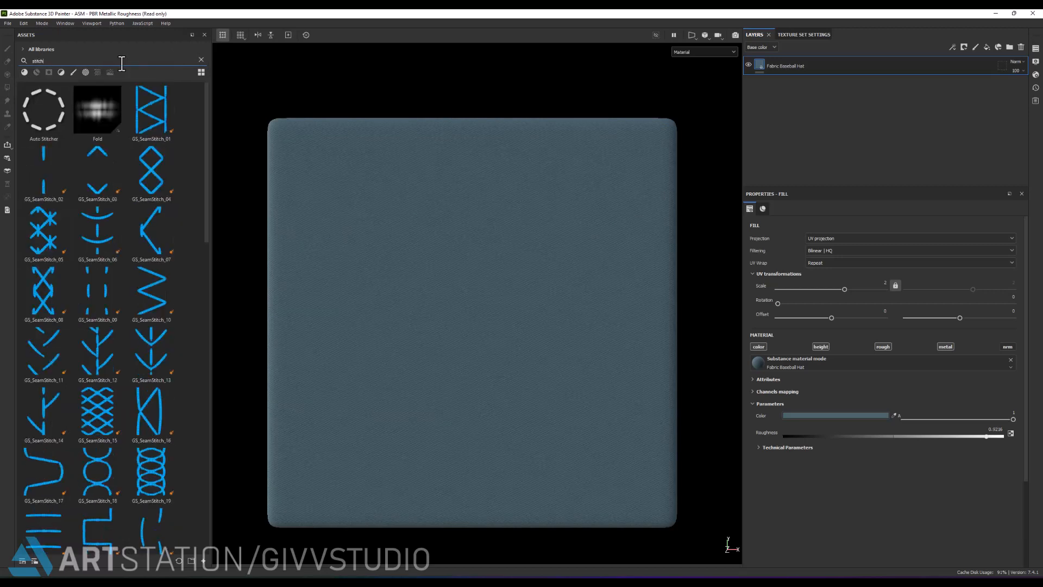
scroll(129, 340, "down", 6)
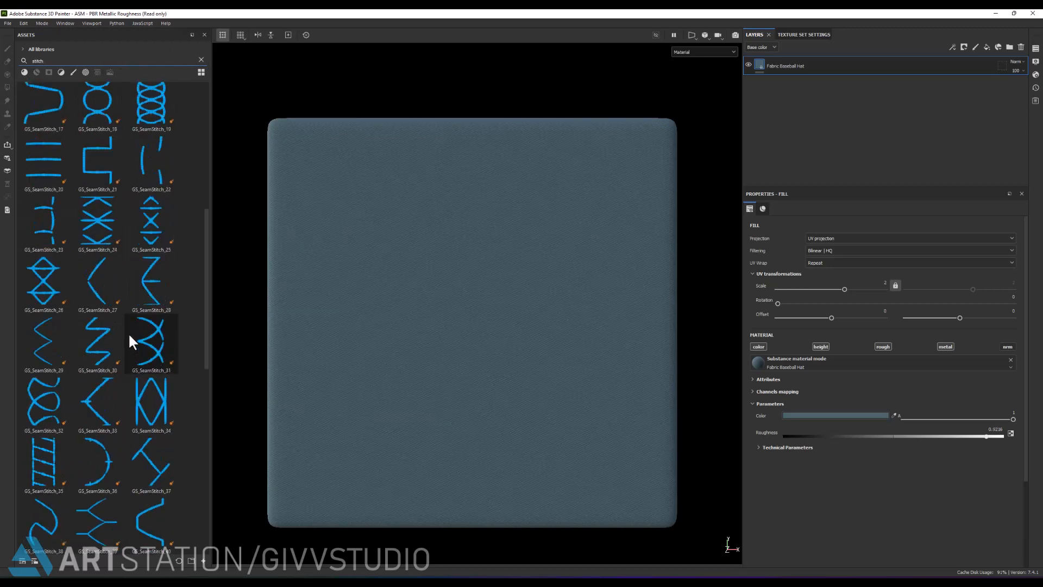
Add a paint layer above the fabric and prepare its brush with Follow Path on, tighter spacing and Lazy Mouse enabled.
left_click(976, 47)
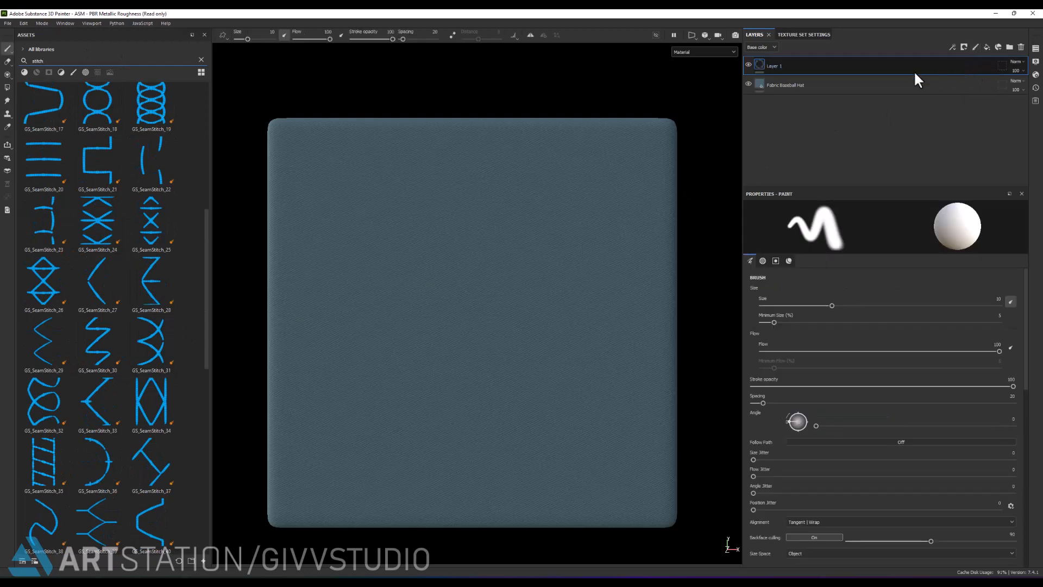
scroll(823, 313, "down", 2)
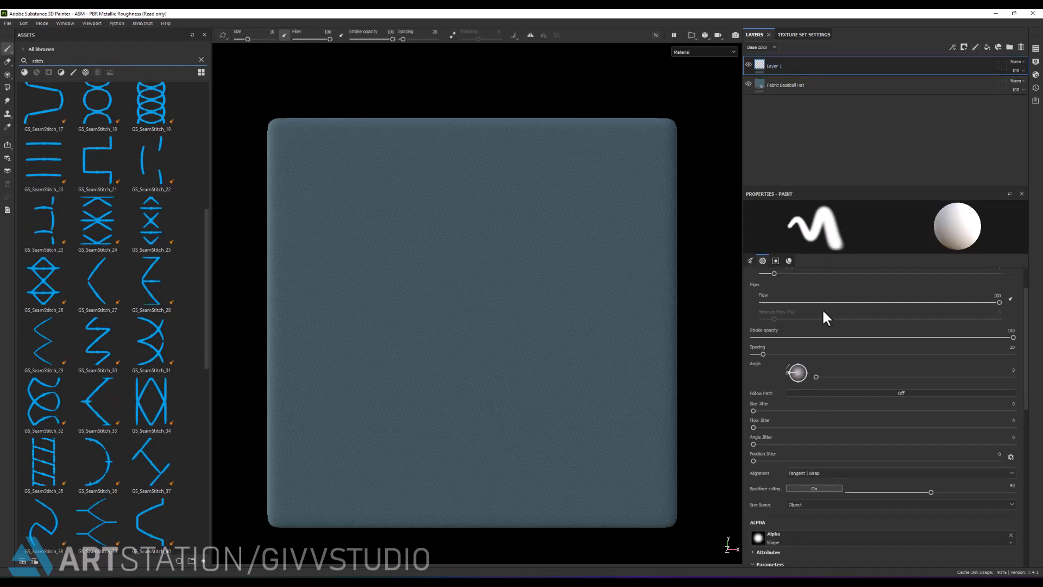
left_click(905, 392)
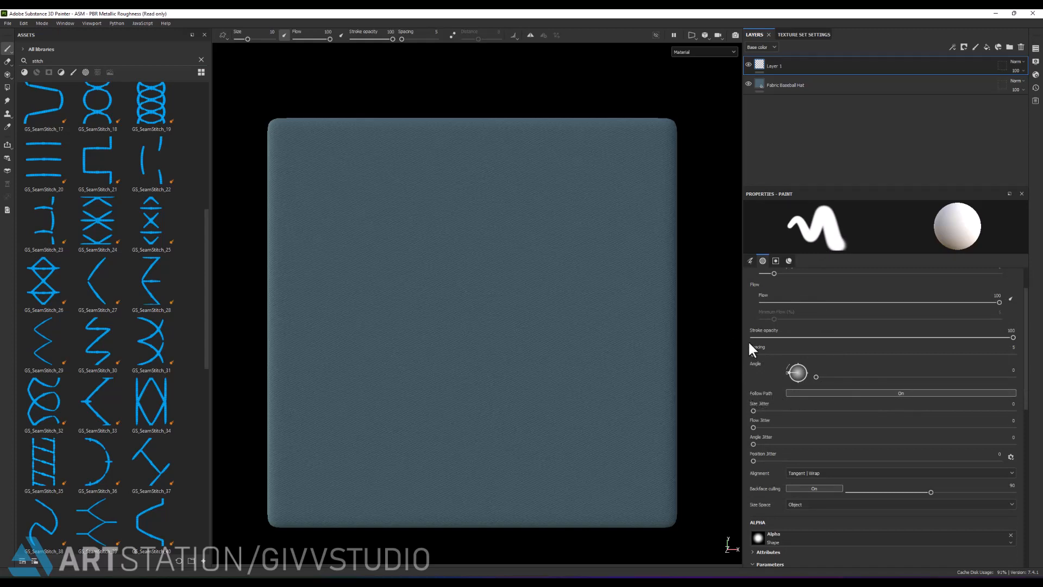
left_click(452, 35)
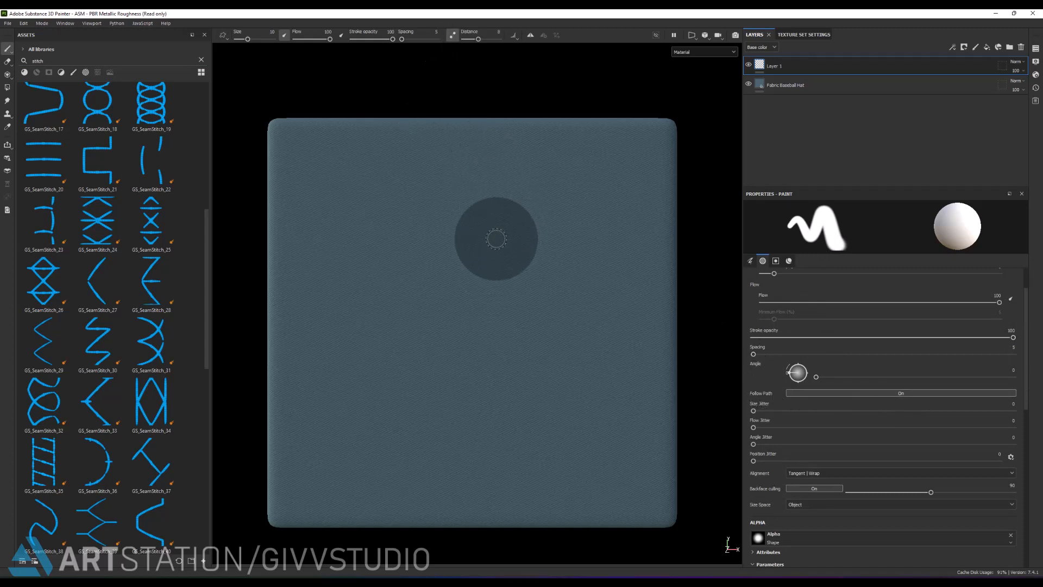
Assign GS_SeamStitch_33 as the brush material and paint a curved seam down the middle of the cube's front face.
scroll(842, 440, "down", 5)
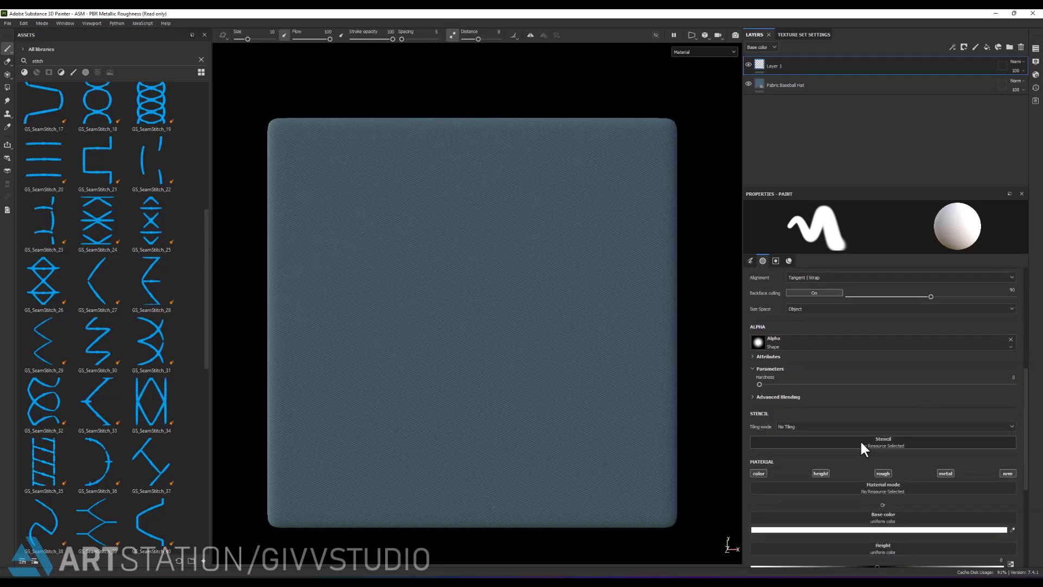
scroll(856, 439, "down", 2)
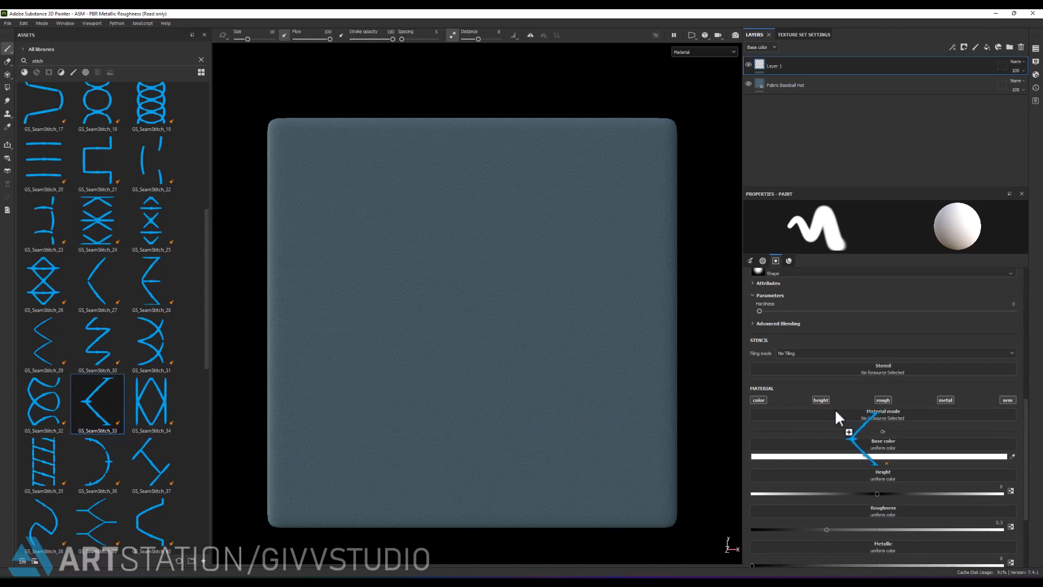
left_click_drag(895, 409, 893, 409)
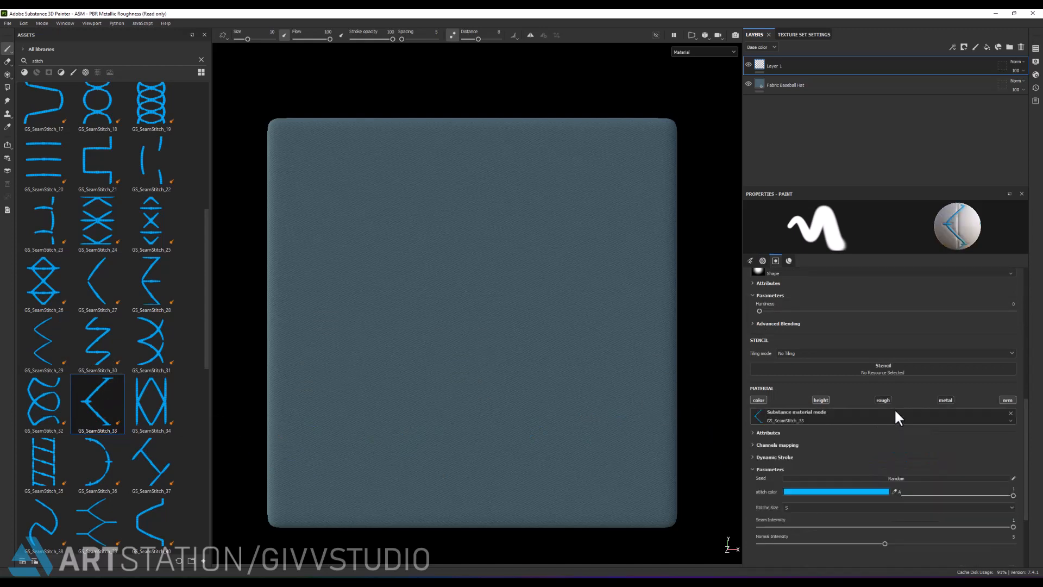
mouse_move(380, 224)
left_mouse_down()
mouse_move(438, 247)
mouse_move(460, 279)
mouse_move(466, 326)
mouse_move(435, 373)
mouse_move(433, 424)
mouse_move(456, 425)
left_mouse_up()
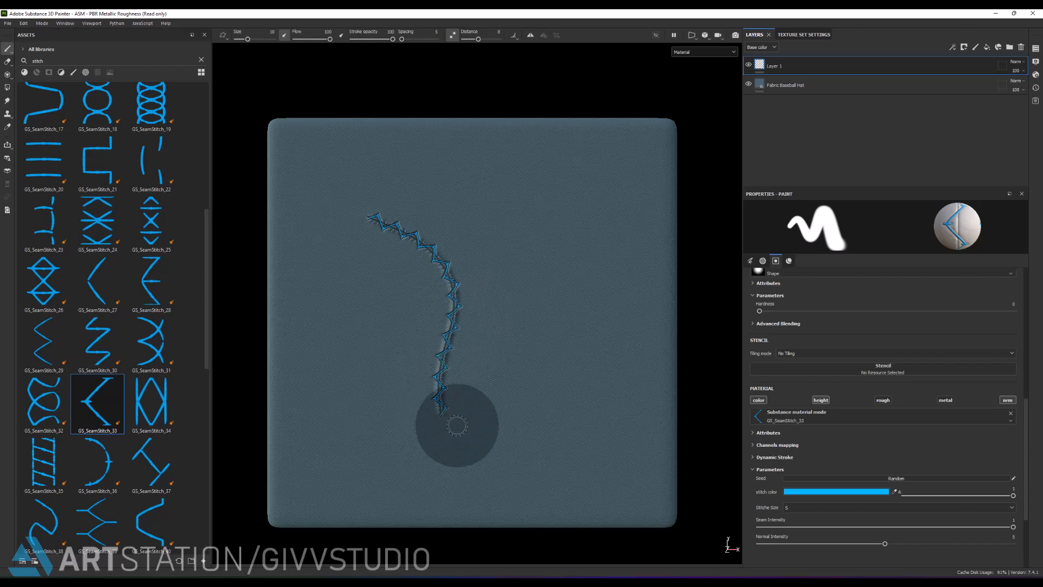
Set Layer 1's opacity to 50 in both the Height and Normal channels.
left_click(763, 48)
left_click(755, 65)
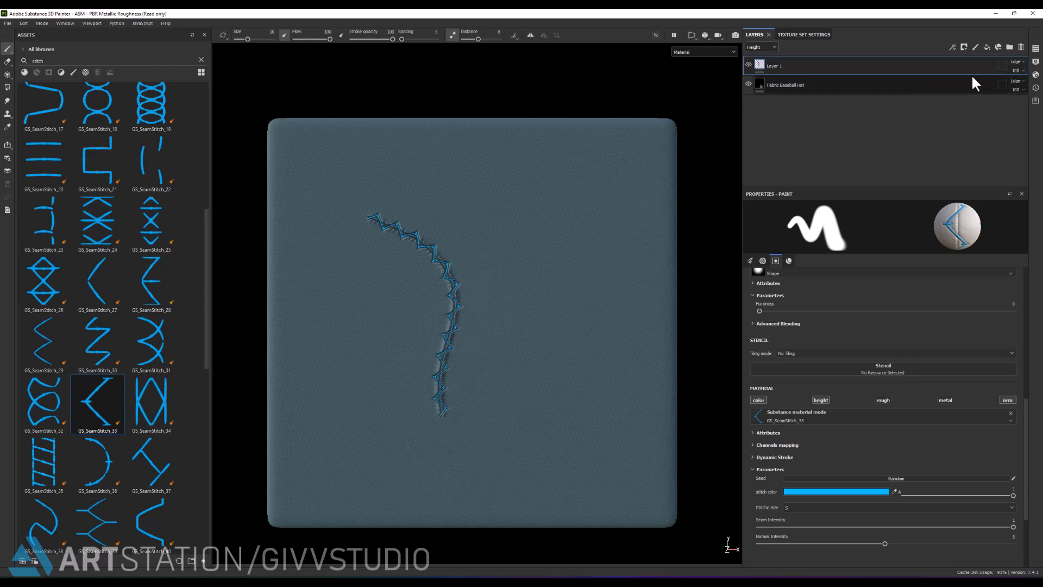
left_click(1028, 76)
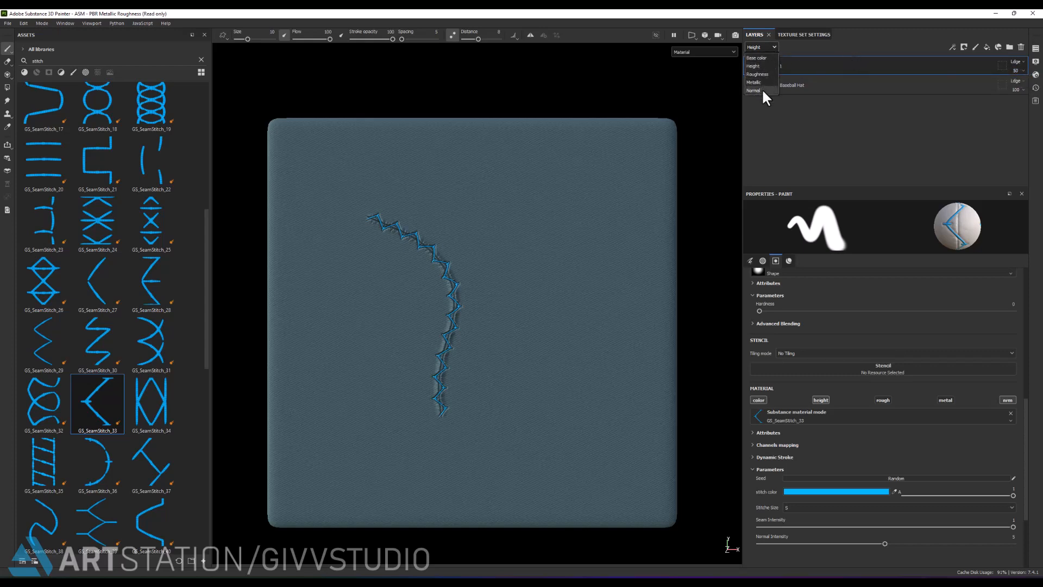
left_click(763, 90)
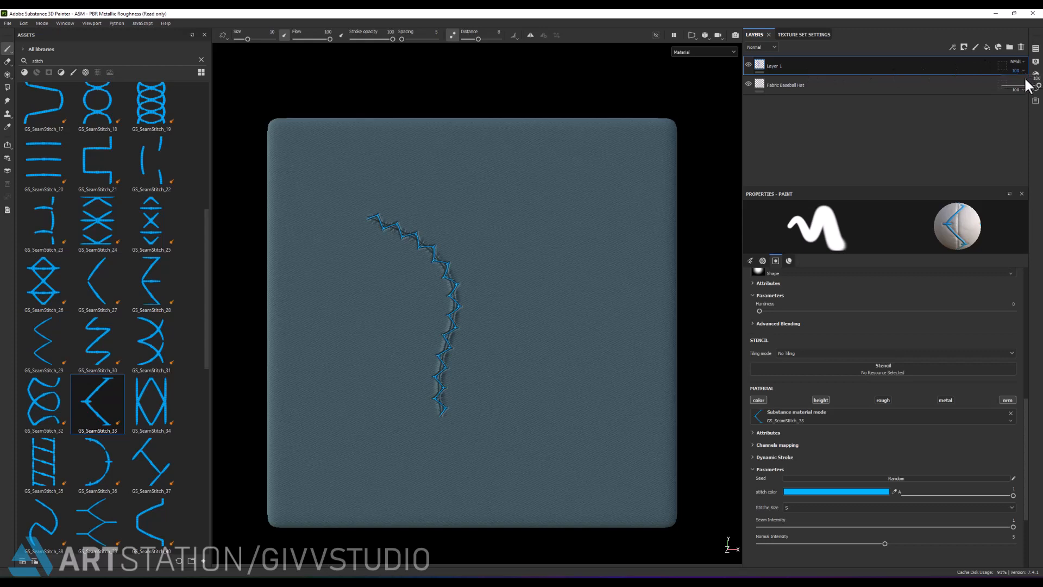
left_click(1026, 78)
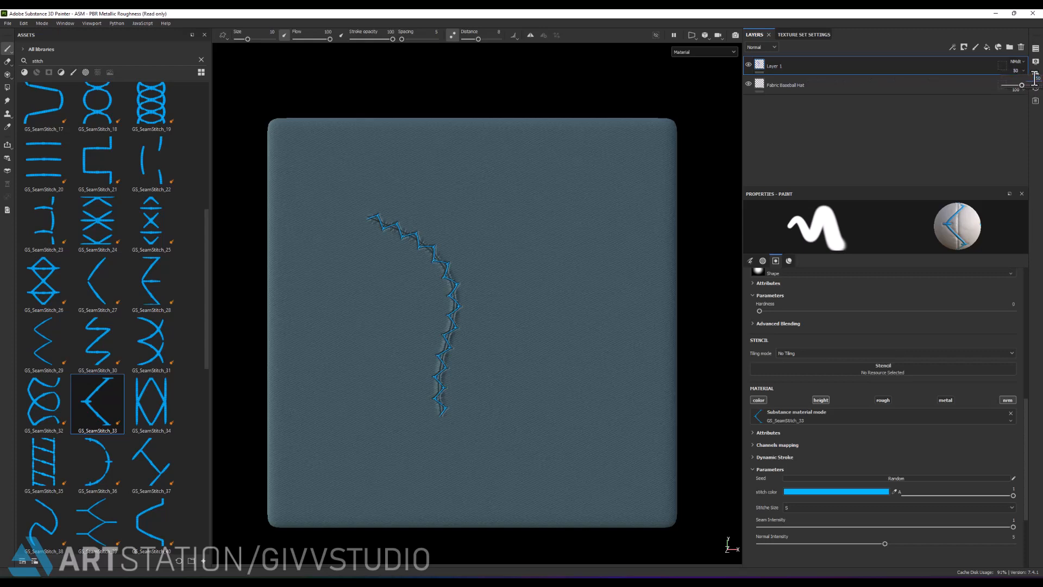
Paint a long blue seam that starts near the face's upper edge and loops around below the first seam.
left_click_drag(432, 181, 476, 201)
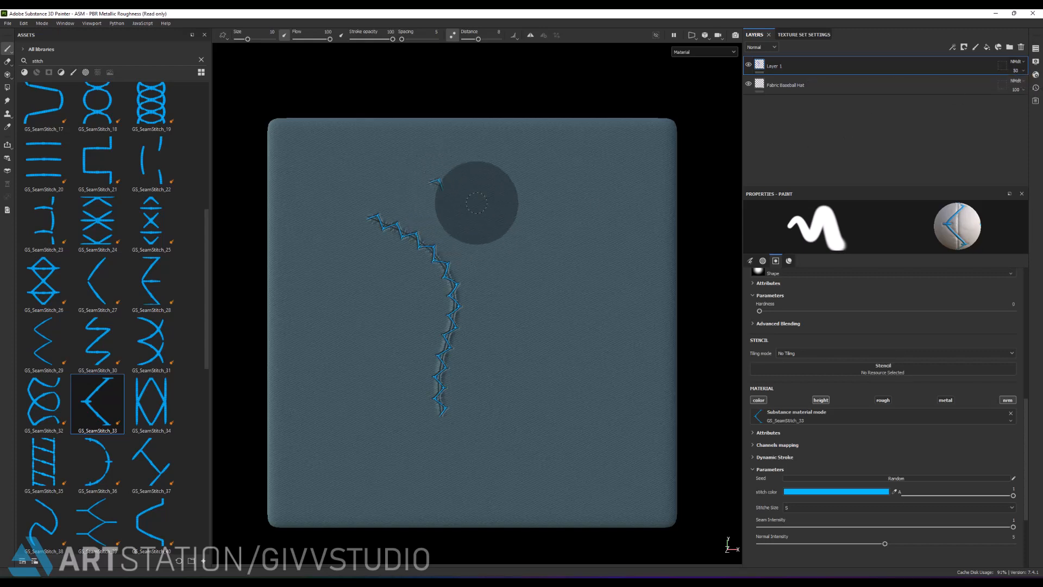
mouse_move(505, 232)
left_mouse_down()
mouse_move(484, 342)
mouse_move(581, 435)
mouse_move(578, 478)
mouse_move(554, 496)
mouse_move(408, 492)
mouse_move(350, 384)
mouse_move(360, 295)
mouse_move(341, 279)
left_mouse_up()
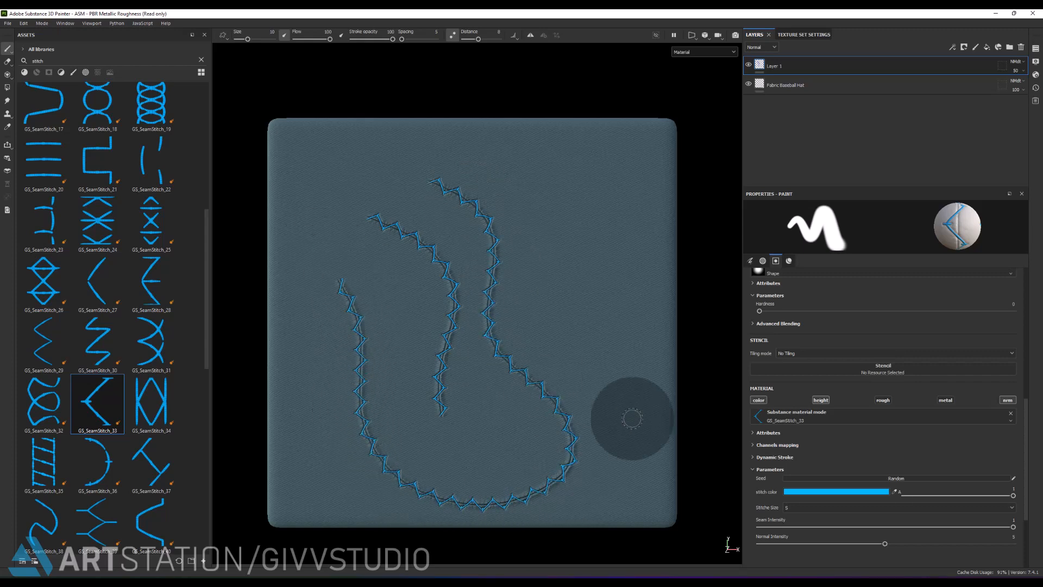
Change the stitch color to a pale blue and paint a diagonal seam on the right part of the face.
left_click(818, 489)
left_click_drag(866, 438, 857, 436)
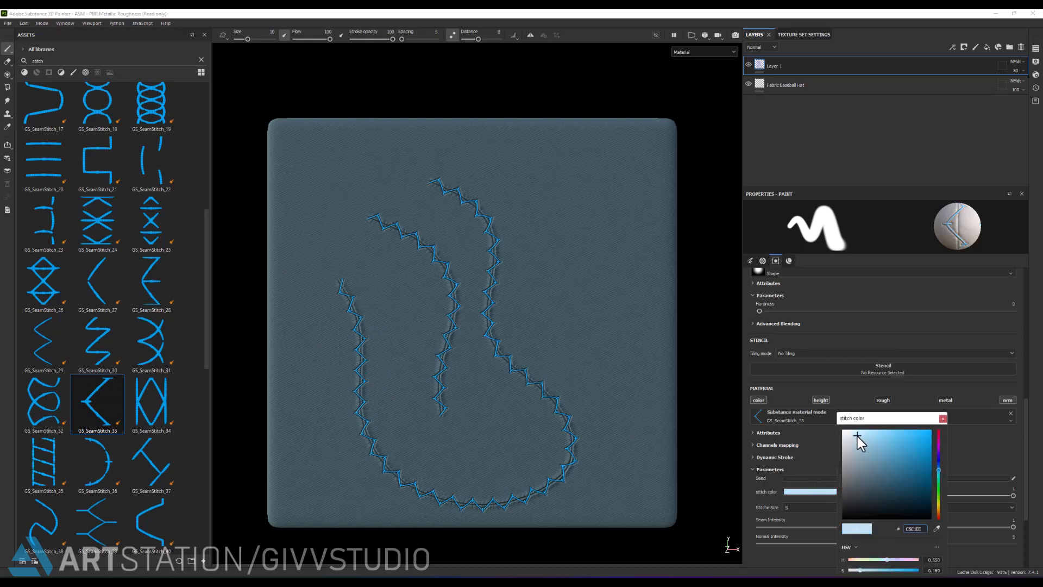
left_click(942, 418)
left_click_drag(536, 183, 603, 380)
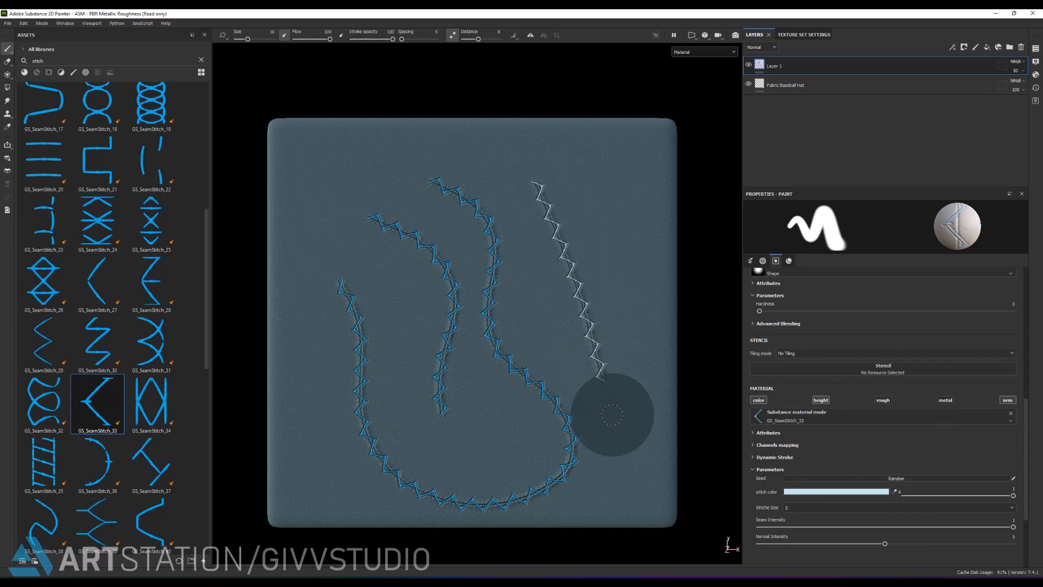
Set the stitch size to XS and paint a curved pale seam to the right of the diagonal one.
left_click(799, 509)
left_click(790, 515)
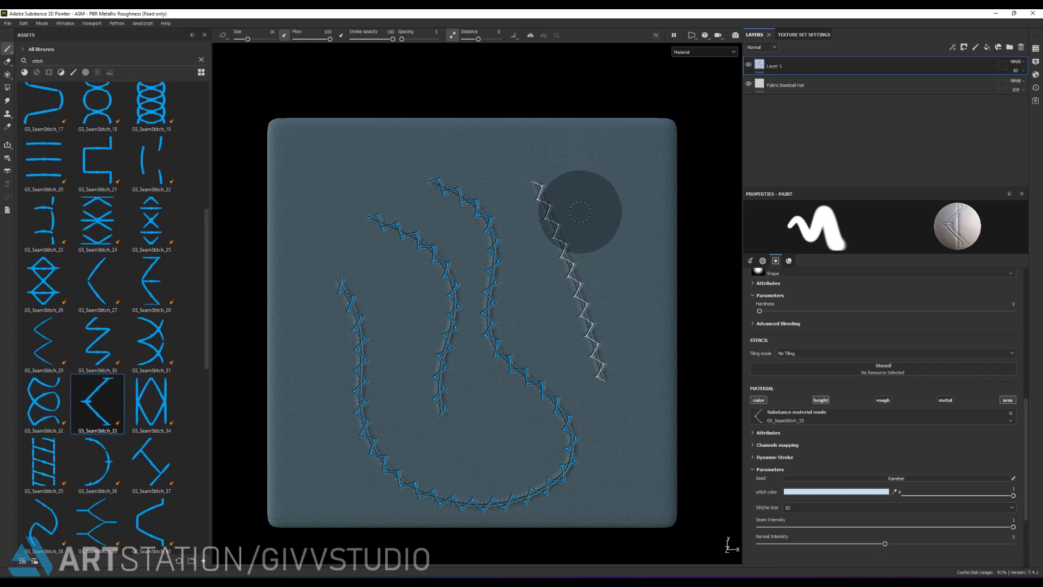
mouse_move(562, 173)
left_mouse_down()
mouse_move(624, 296)
mouse_move(640, 379)
mouse_move(610, 458)
left_mouse_up()
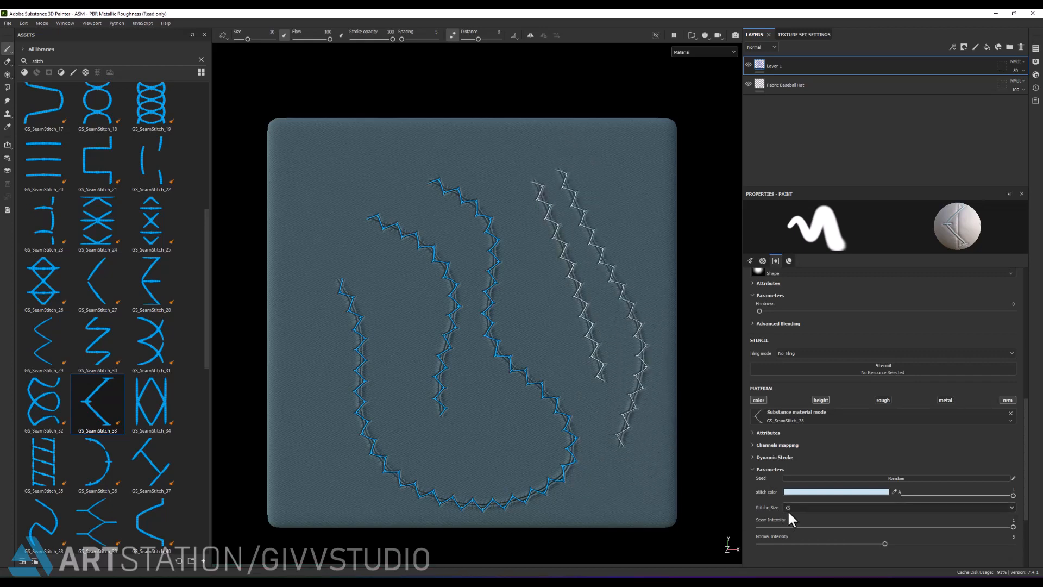
Set the stitch size to XL and paint two pale seams, one on each side of the existing pale ones.
left_click(804, 507)
left_click(791, 543)
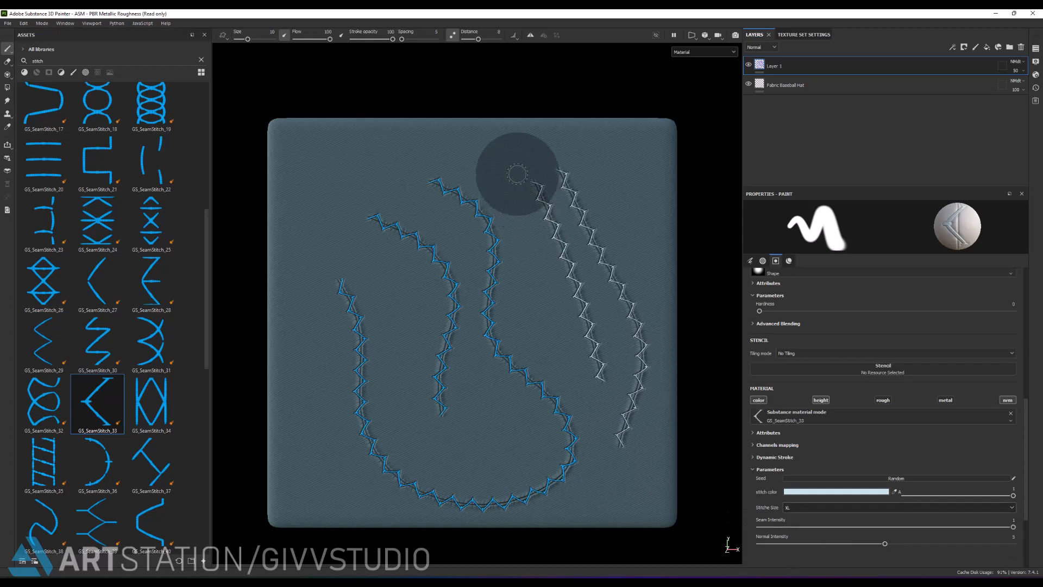
left_click_drag(517, 174, 553, 351)
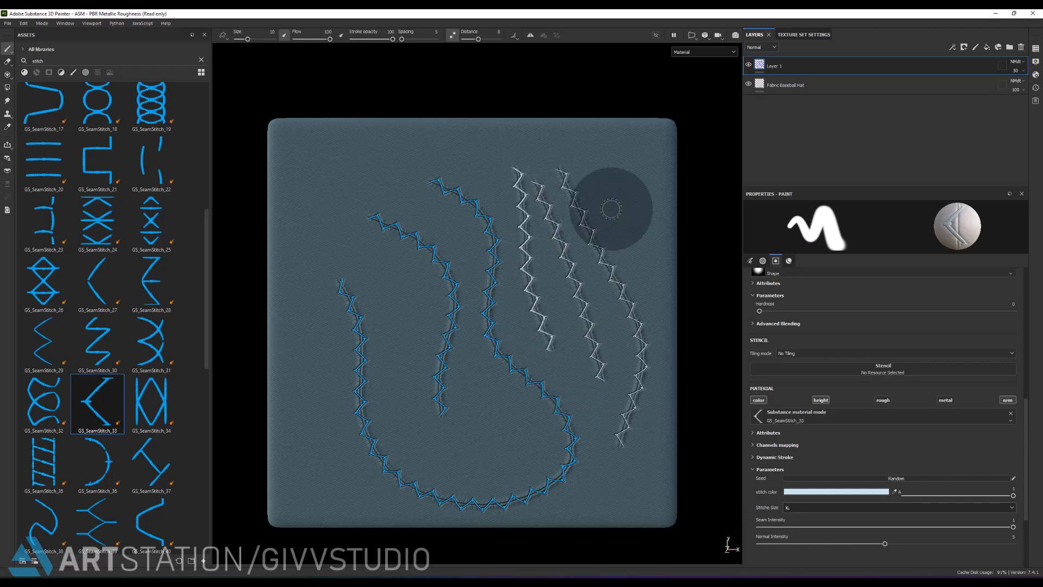
left_click_drag(579, 149, 652, 299)
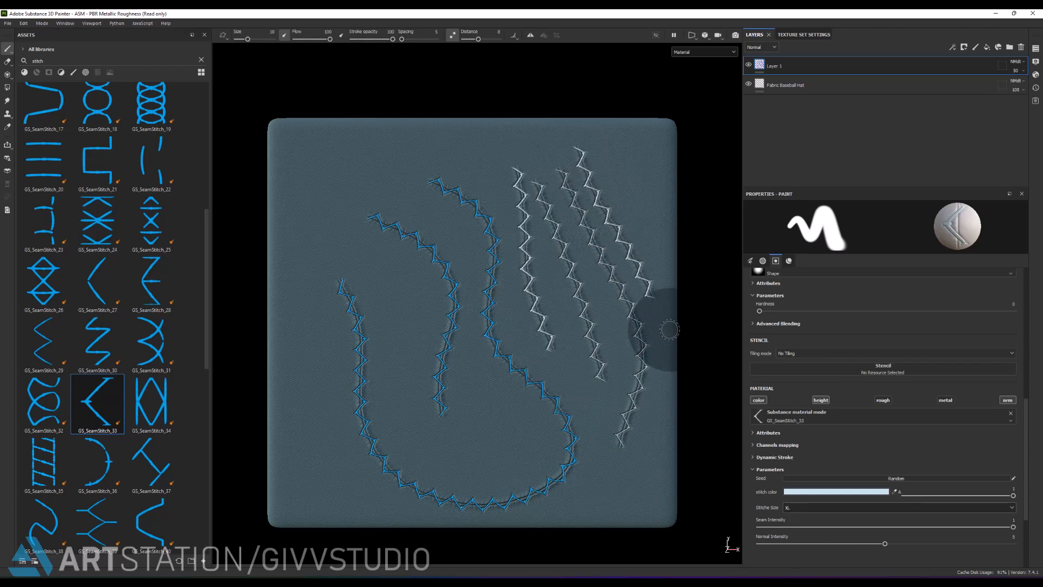
Lower the seam intensity to 0.6 and paint a pale seam arching along the face's upper left part.
left_click(759, 528)
mouse_move(304, 214)
left_mouse_down()
mouse_move(373, 163)
mouse_move(503, 159)
left_mouse_up()
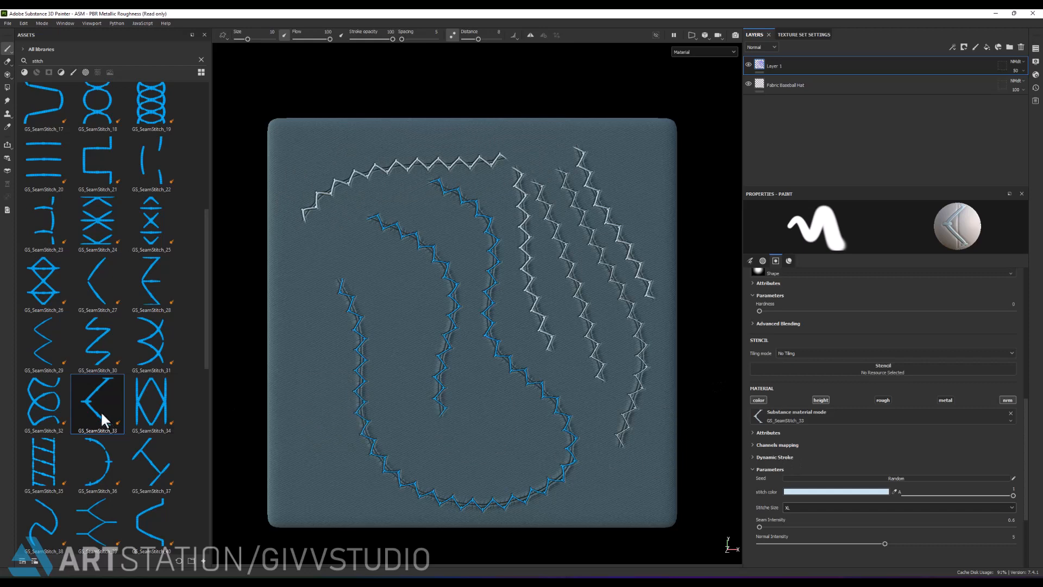
Load GS_SeamStitch_05 as the brush material and paint a wavy blue seam from the face's left edge to its upper right.
scroll(46, 318, "down", 3)
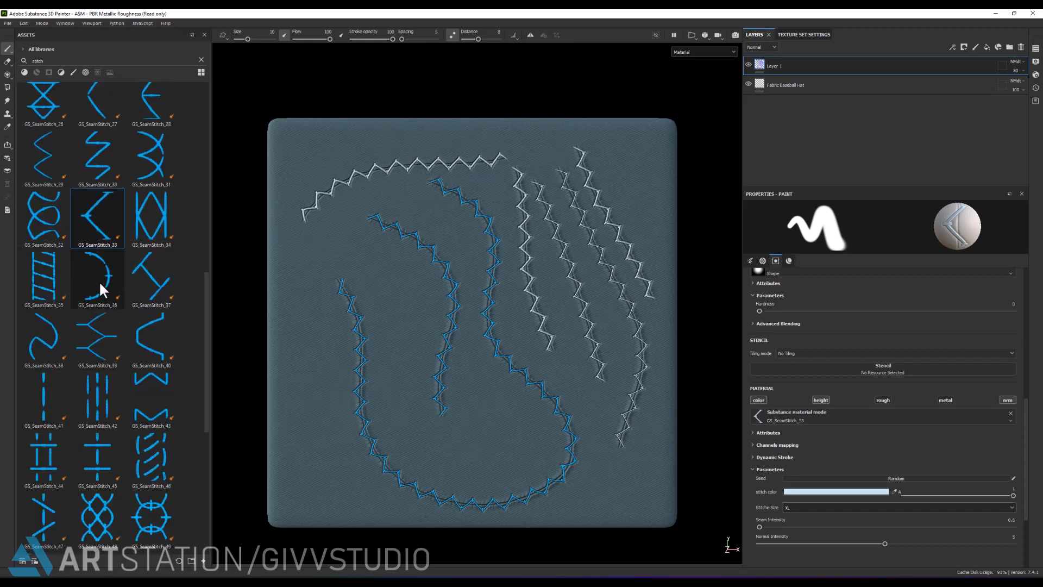
scroll(100, 278, "up", 9)
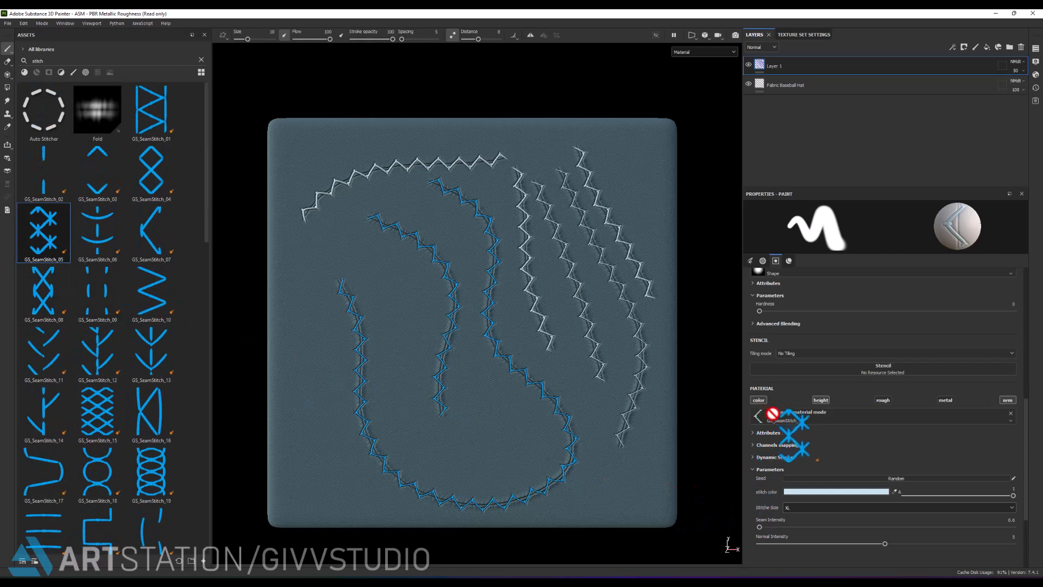
left_click_drag(772, 414, 777, 413)
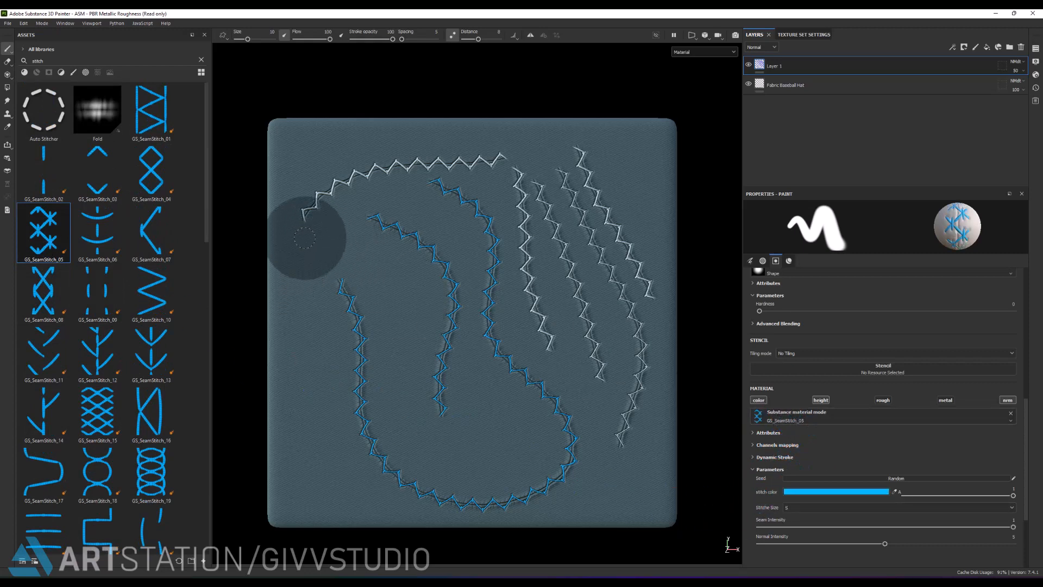
mouse_move(281, 276)
left_mouse_down()
mouse_move(361, 229)
mouse_move(473, 221)
mouse_move(487, 184)
mouse_move(531, 139)
mouse_move(637, 140)
left_mouse_up()
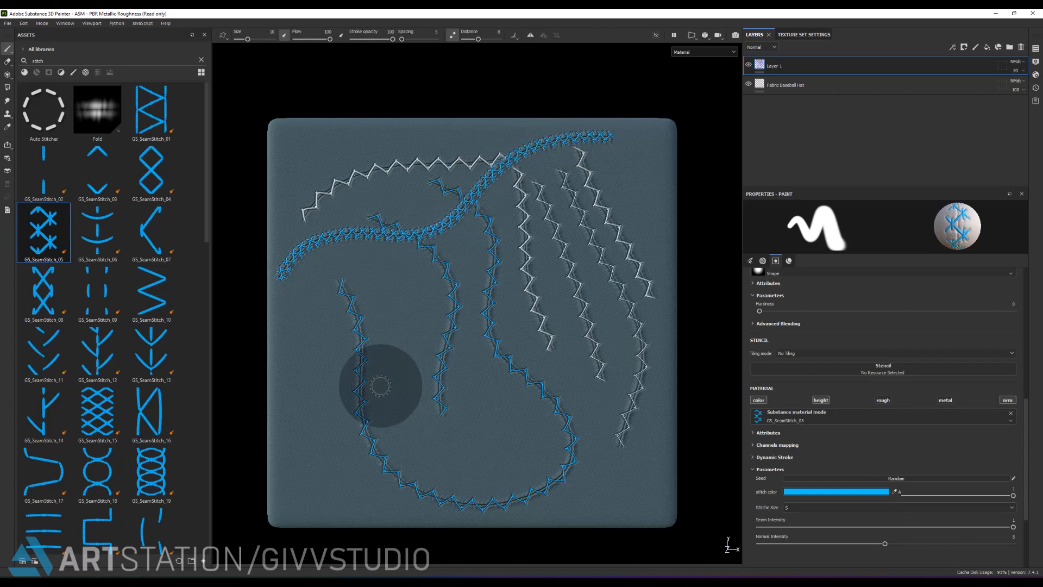
Lower the seam intensity to 0.6 and paint a second GS_SeamStitch_05 seam just below the first wavy one.
scroll(380, 380, "up", 6)
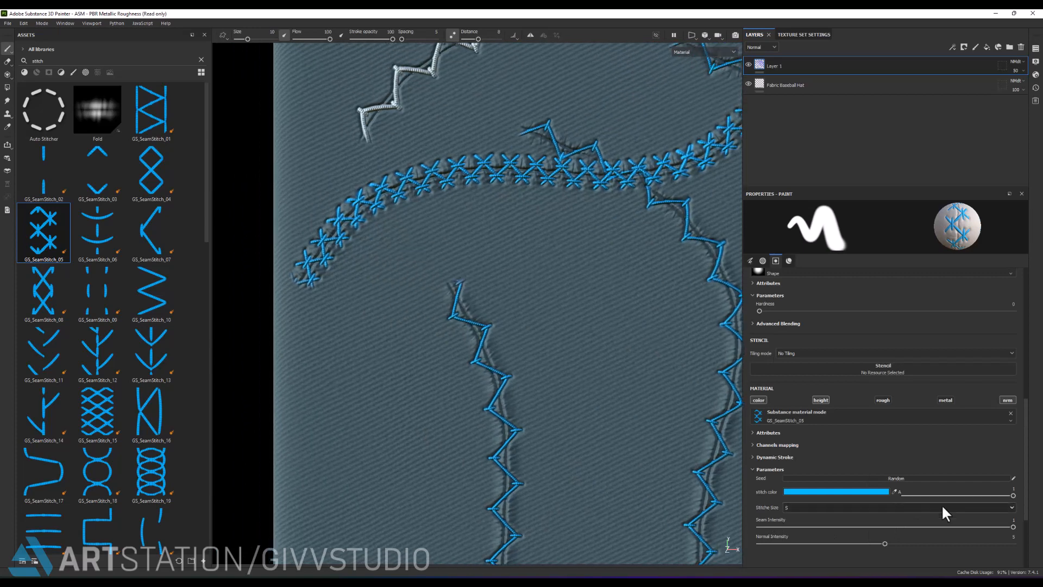
left_click_drag(786, 527, 758, 527)
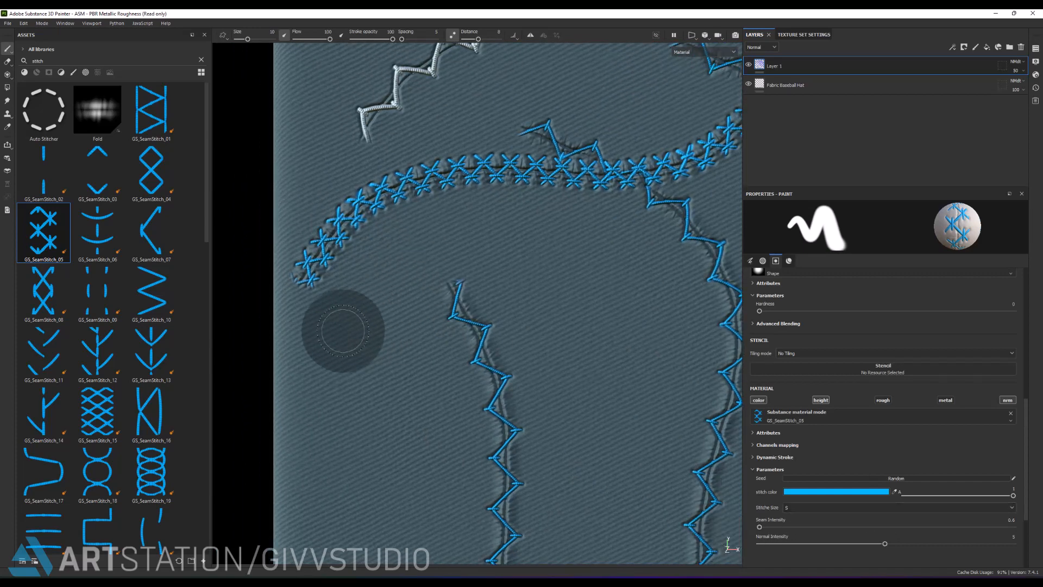
mouse_move(345, 326)
left_mouse_down()
mouse_move(368, 284)
mouse_move(405, 260)
left_mouse_up()
scroll(496, 298, "down", 4)
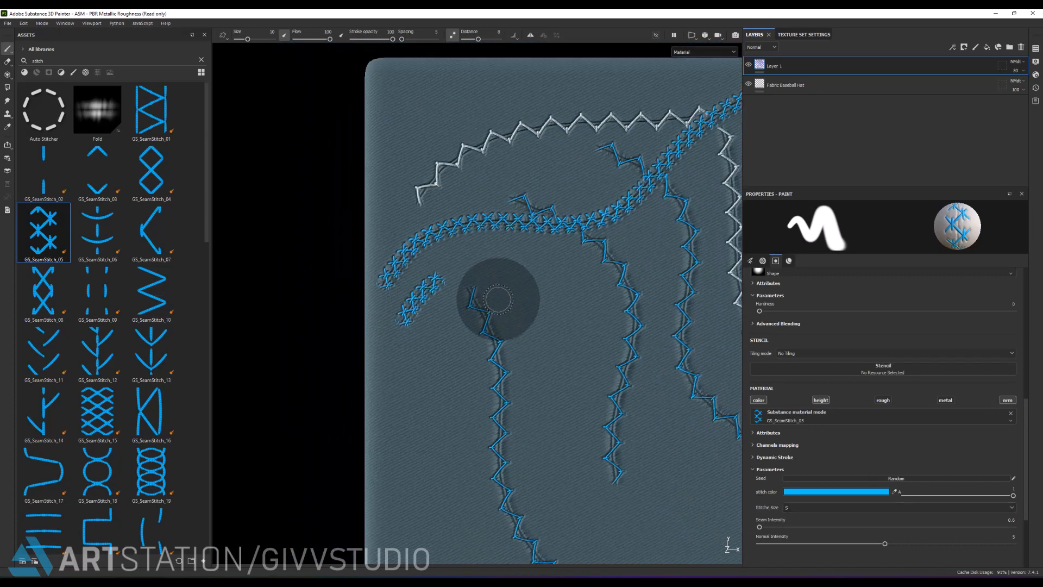
scroll(477, 314, "down", 3)
mouse_move(379, 323)
left_mouse_down()
mouse_move(442, 271)
mouse_move(501, 278)
left_mouse_up()
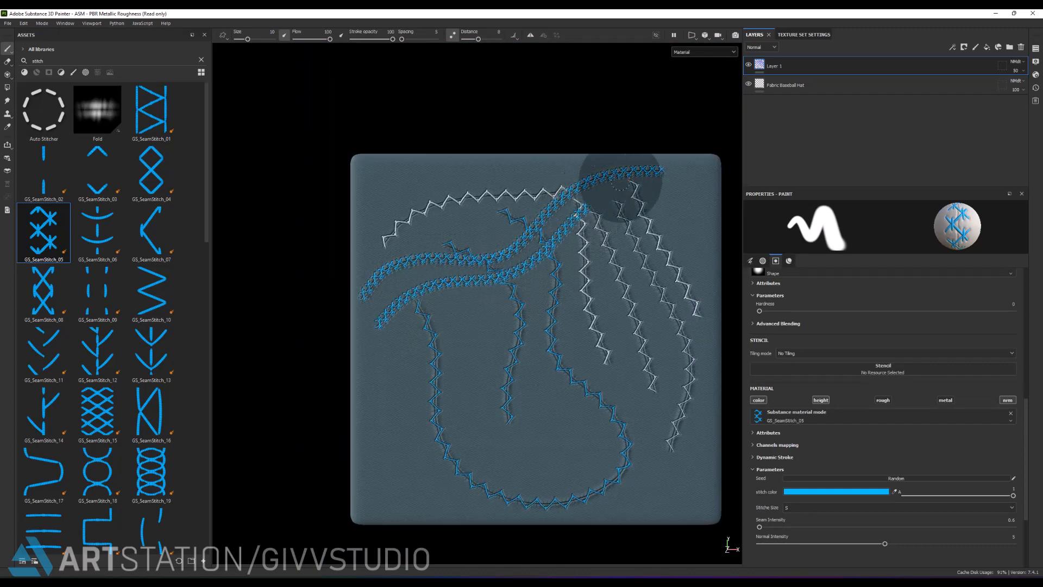
Load GS_SeamStitch_09 as the brush material and paint a short curved blue seam between the two left zigzag seams.
scroll(425, 247, "up", 5)
scroll(474, 249, "up", 2)
mouse_move(477, 248)
right_mouse_down("shift")
mouse_move(543, 275)
mouse_move(605, 277)
mouse_move(579, 277)
mouse_move(575, 302)
right_mouse_up("shift")
scroll(575, 314, "down", 6)
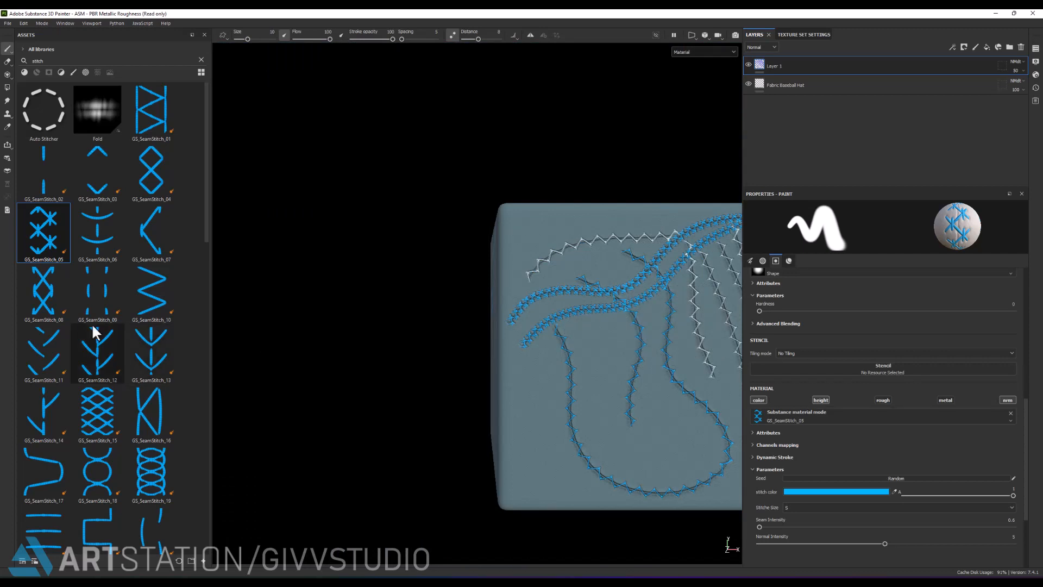
left_click(92, 296)
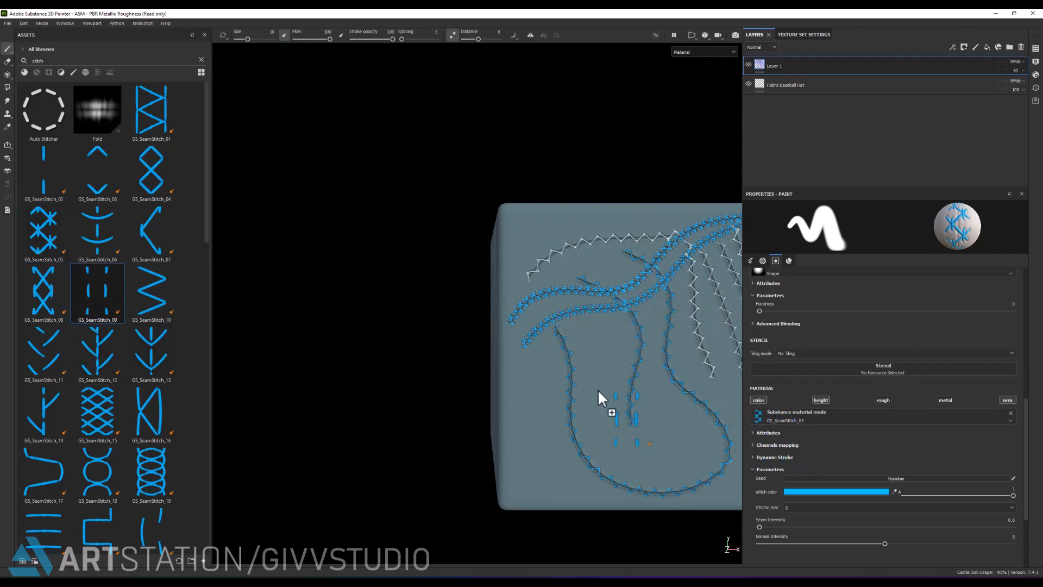
left_click_drag(598, 392, 602, 391)
scroll(590, 402, "up", 5)
mouse_move(577, 275)
left_mouse_down()
mouse_move(566, 330)
mouse_move(646, 496)
mouse_move(654, 551)
left_mouse_up()
Paint a long GS_SeamStitch_09 seam looping around the short one, plus an outer loop with the seam intensity lowered to 0.6.
middle_click_drag(638, 377, 446, 277, "alt")
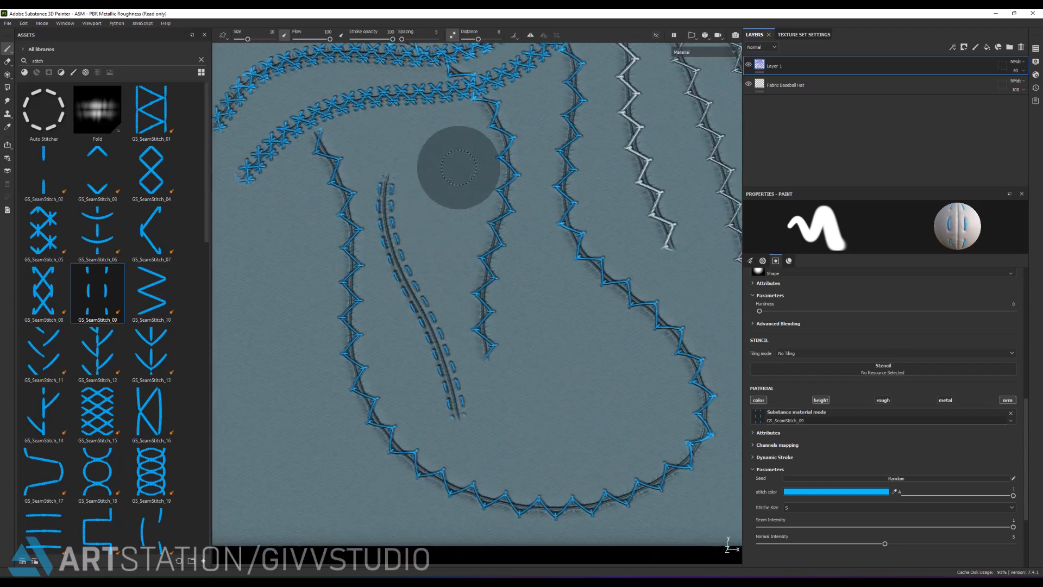
mouse_move(459, 167)
left_mouse_down()
mouse_move(517, 296)
mouse_move(575, 475)
mouse_move(328, 429)
mouse_move(310, 285)
left_mouse_up()
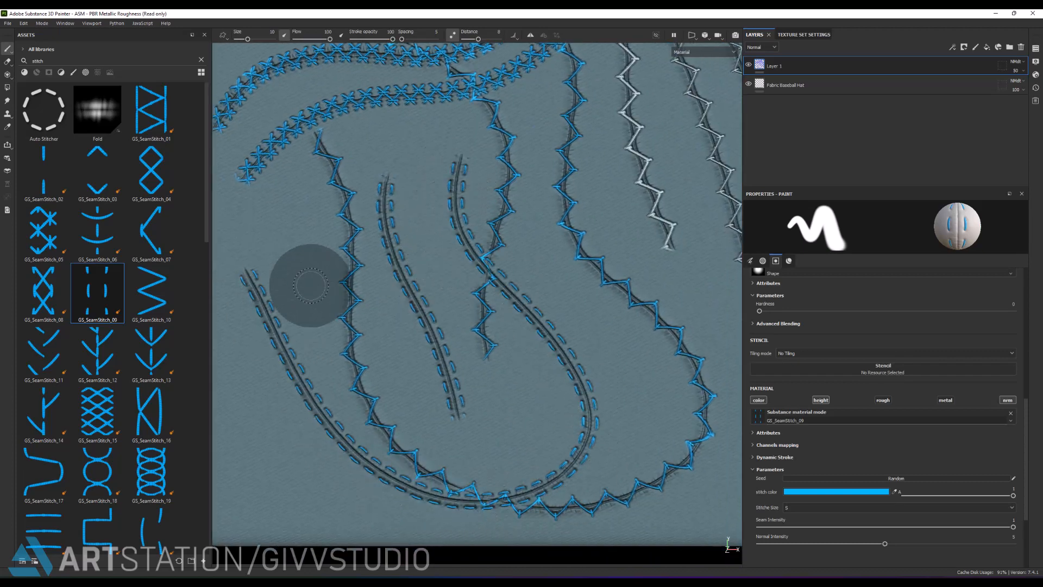
key("f")
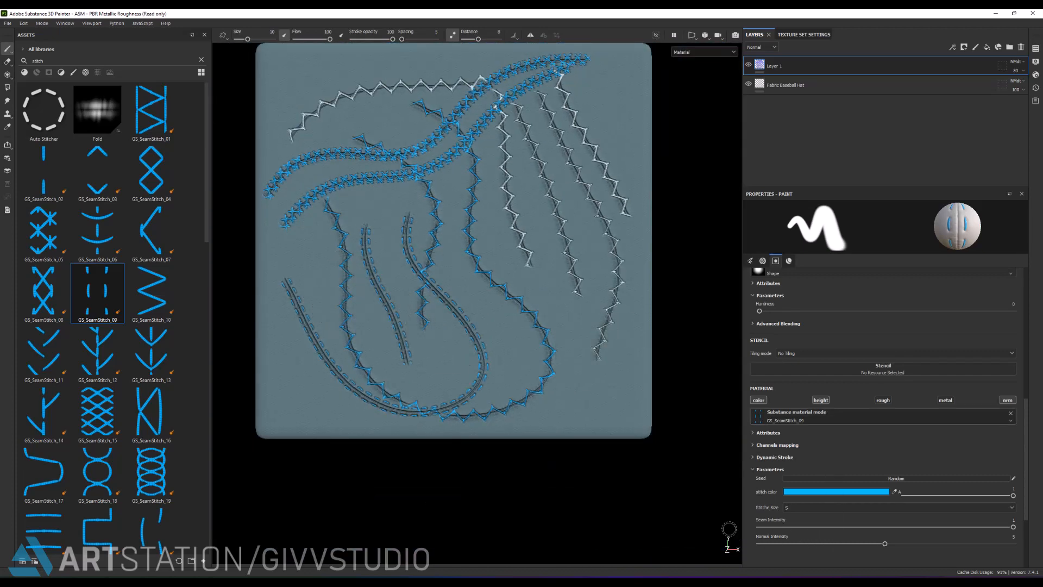
mouse_move(264, 287)
left_mouse_down()
mouse_move(313, 398)
mouse_move(338, 415)
mouse_move(407, 426)
mouse_move(514, 373)
mouse_move(606, 299)
left_mouse_up()
Set the stitch size to XL and the normal intensity to 1, and paint an S-shaped seam up from the face's lower right.
left_click(797, 510)
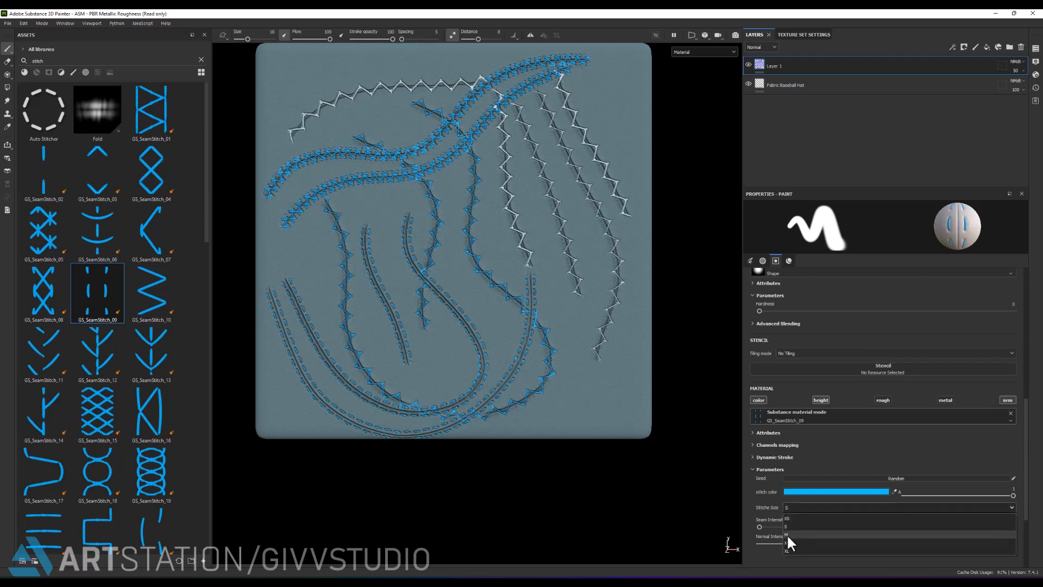
left_click(791, 549)
mouse_move(565, 420)
left_mouse_down()
mouse_move(594, 326)
mouse_move(513, 267)
left_mouse_up()
Load GS_SeamStitch_49 as the brush material and paint a large U-shaped blue seam from the upper right to the upper left.
scroll(105, 345, "down", 6)
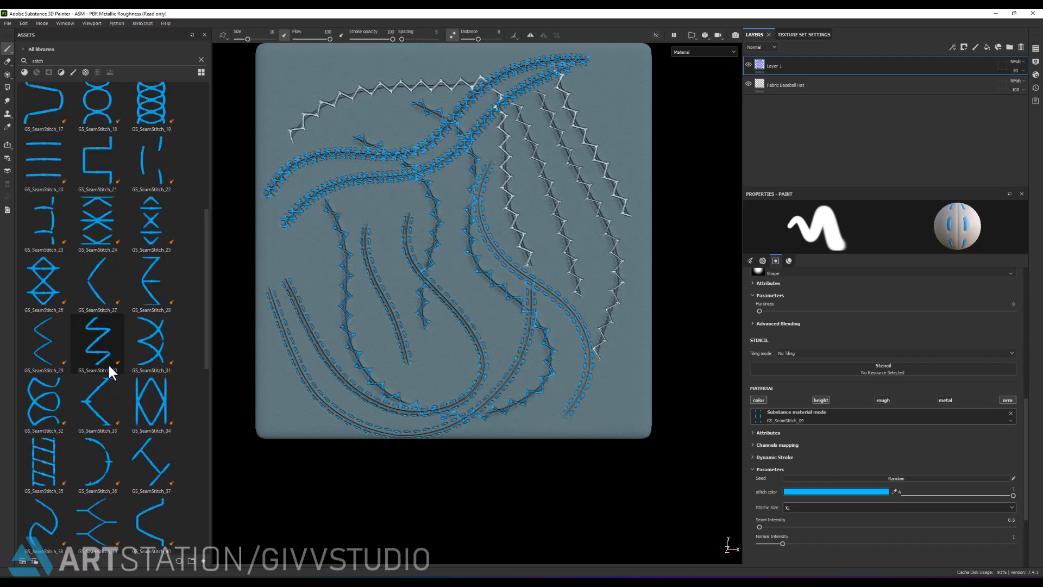
scroll(55, 405, "down", 9)
scroll(163, 351, "up", 3)
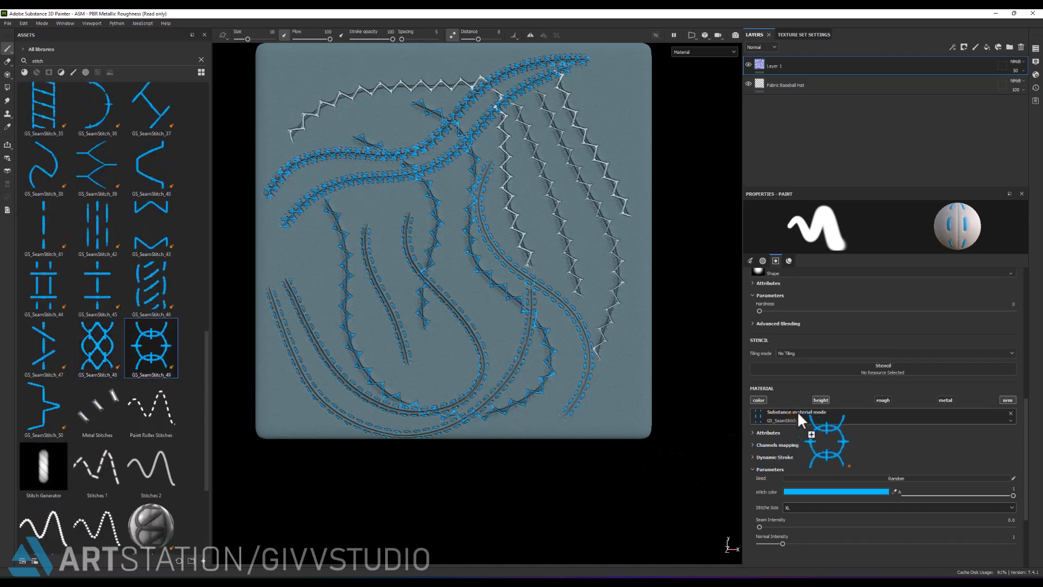
left_click_drag(797, 411, 793, 406)
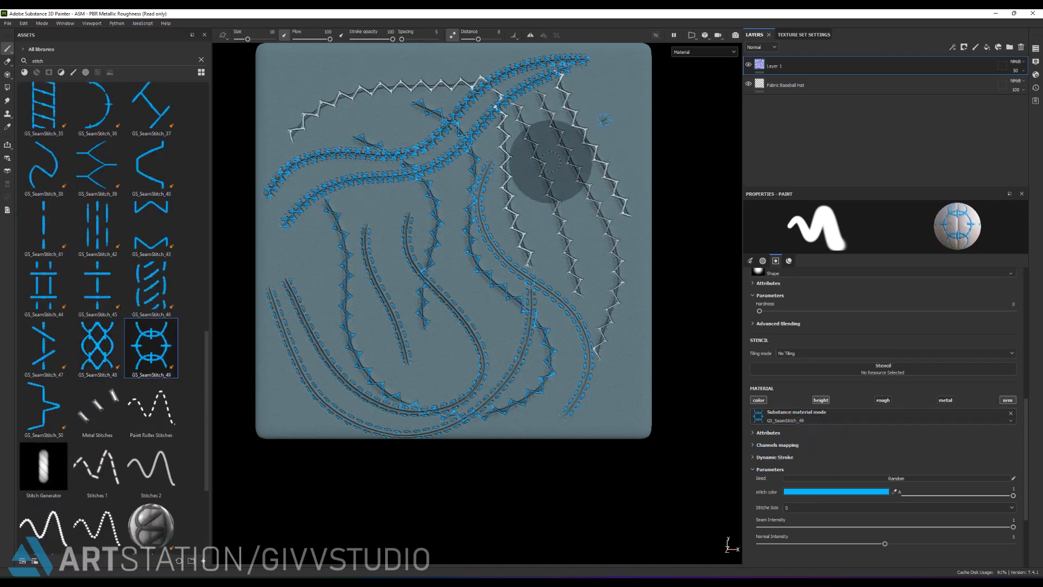
mouse_move(551, 160)
left_mouse_down()
mouse_move(540, 223)
mouse_move(496, 309)
mouse_move(372, 268)
mouse_move(372, 129)
mouse_move(318, 68)
left_mouse_up()
Load GS_SeamStitch_48 as the brush material and paint a wavy blue seam down the right side of the face.
left_click(94, 348)
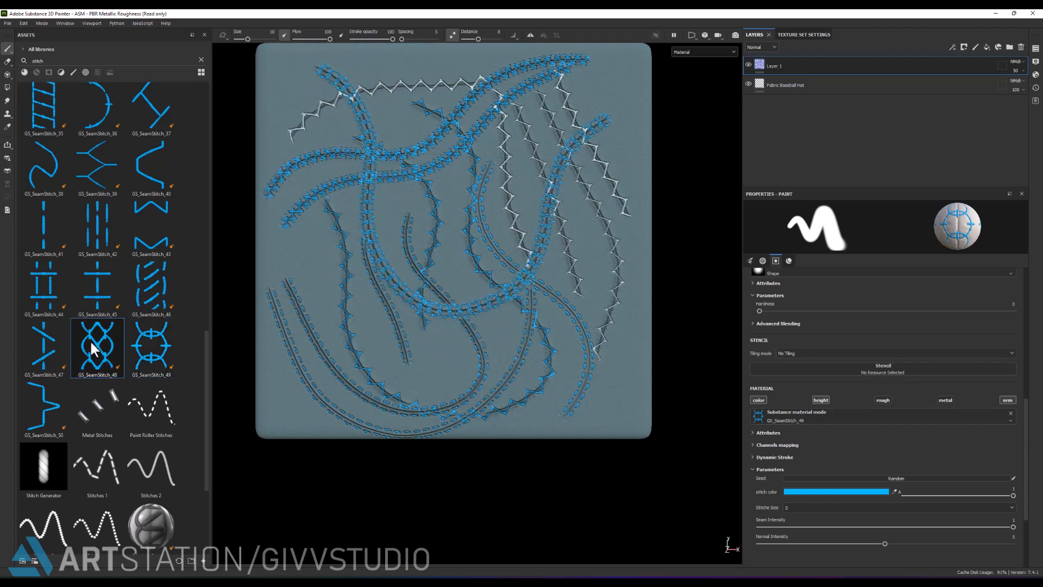
left_click_drag(787, 421, 789, 416)
mouse_move(620, 83)
left_mouse_down()
mouse_move(588, 137)
mouse_move(592, 206)
mouse_move(611, 250)
mouse_move(592, 346)
mouse_move(604, 417)
left_mouse_up()
Change the stitch color to crimson red and paint a large looping GS_SeamStitch_48 seam that starts and ends at the upper left.
left_click(831, 492)
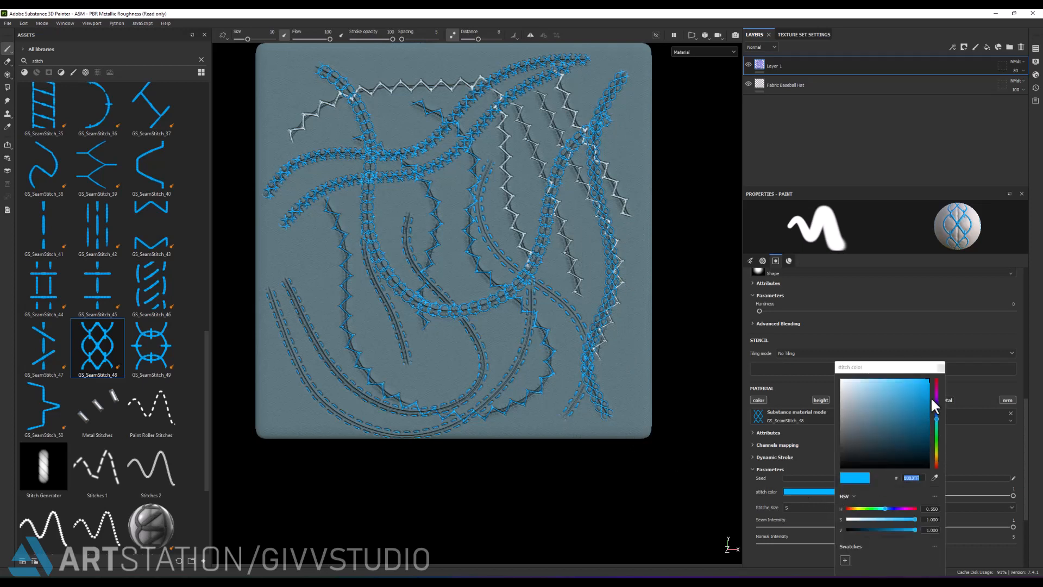
left_click_drag(931, 401, 914, 414)
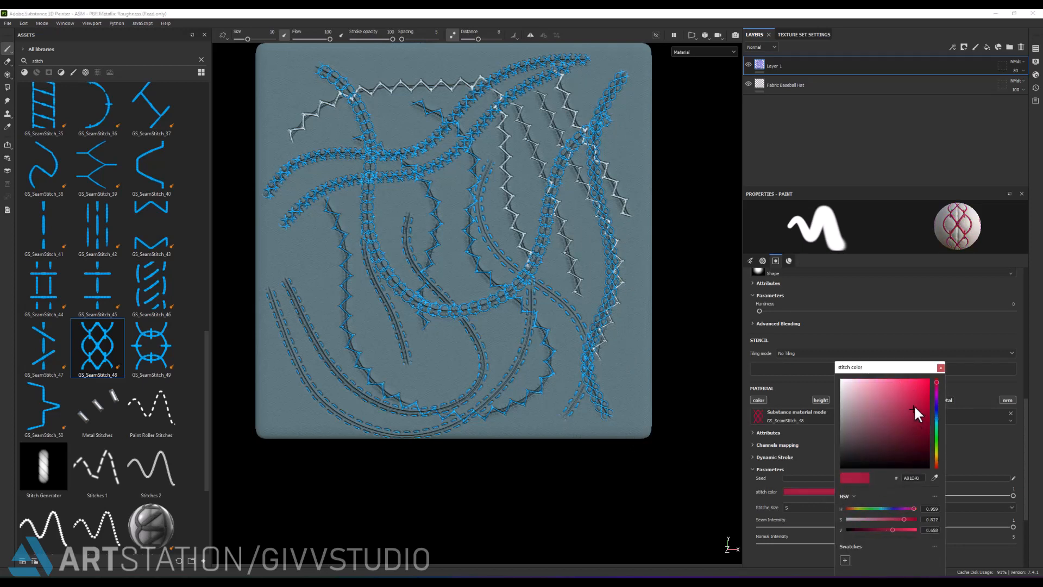
left_click(939, 367)
mouse_move(303, 105)
left_mouse_down()
mouse_move(341, 137)
mouse_move(530, 144)
mouse_move(565, 263)
mouse_move(348, 320)
mouse_move(338, 384)
mouse_move(396, 419)
mouse_move(454, 361)
mouse_move(437, 301)
left_mouse_up()
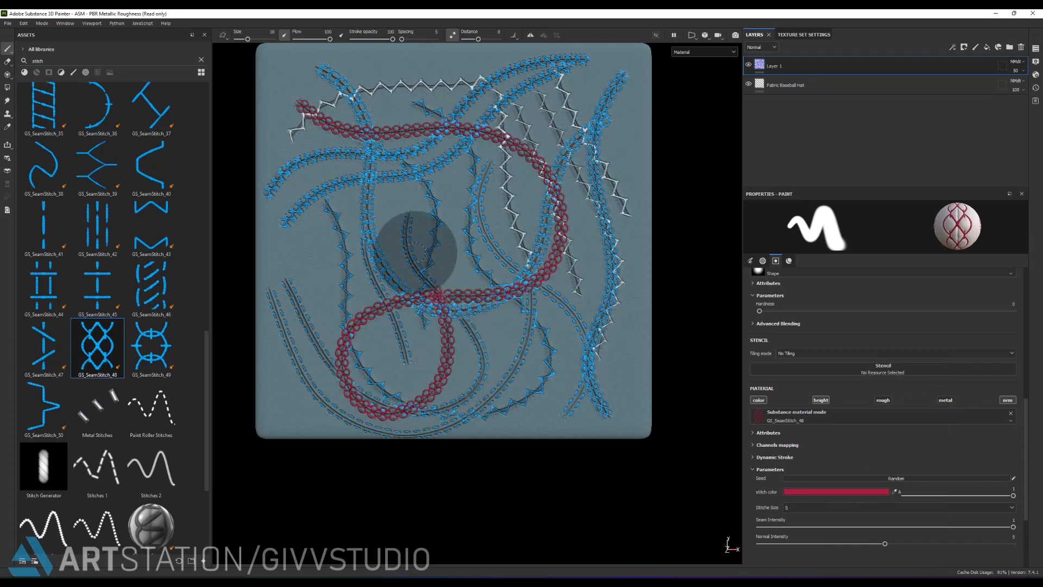
mouse_move(416, 250)
left_mouse_down()
mouse_move(344, 105)
mouse_move(382, 81)
left_mouse_up()
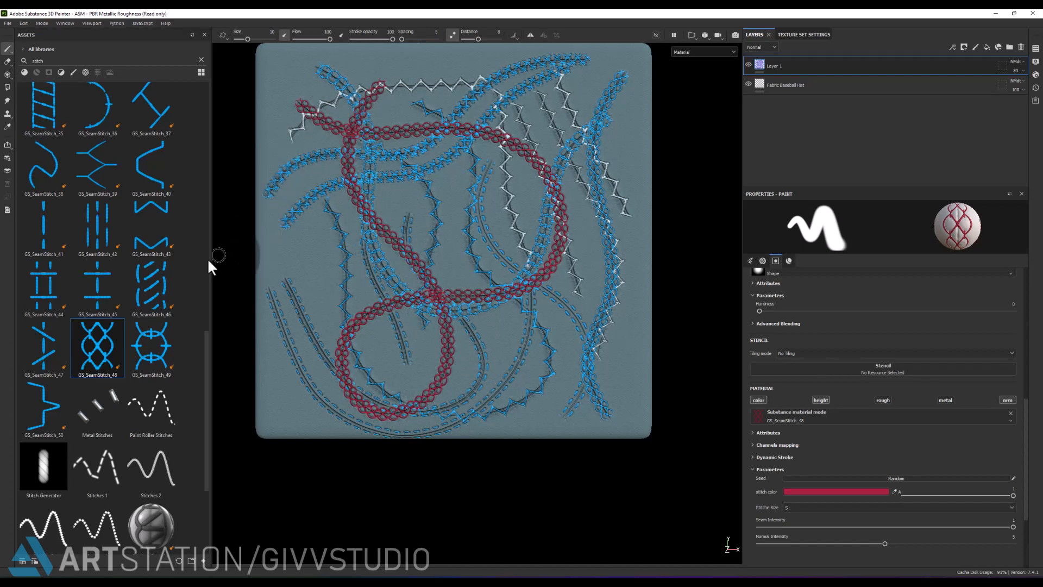
Load GS_SeamStitch_50 as the brush material and change its stitch color to dark yellow.
left_click(44, 407)
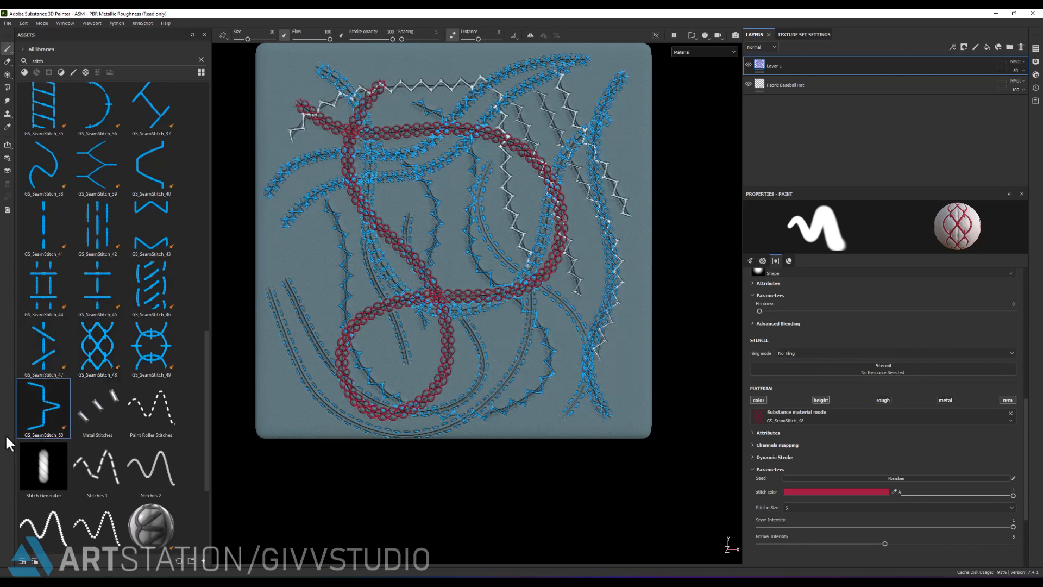
left_click_drag(768, 415, 773, 413)
left_click(834, 491)
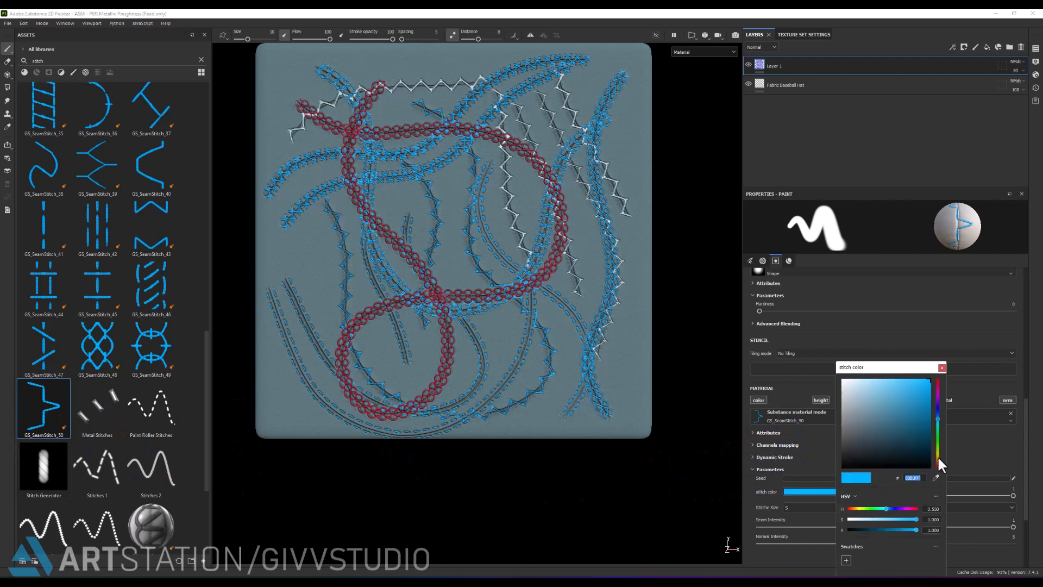
left_click(937, 454)
left_click_drag(921, 410, 922, 403)
left_click(942, 368)
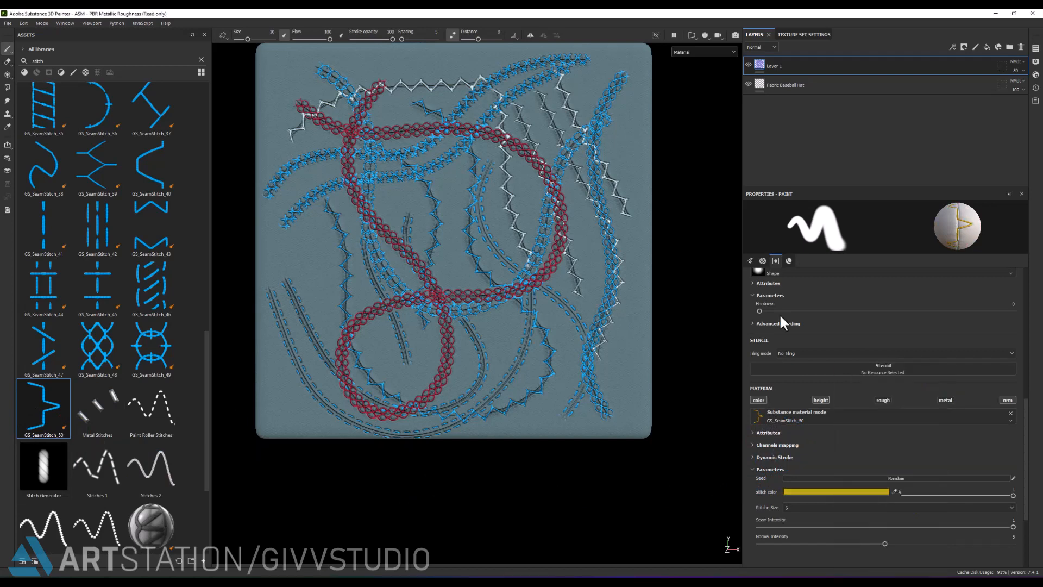
Paint a figure-eight-like yellow seam over the right half of the face, ending near its upper edge.
mouse_move(584, 176)
left_mouse_down()
mouse_move(571, 225)
mouse_move(512, 251)
mouse_move(465, 349)
mouse_move(523, 400)
mouse_move(596, 340)
mouse_move(512, 247)
mouse_move(398, 194)
mouse_move(451, 92)
mouse_move(563, 70)
left_mouse_up()
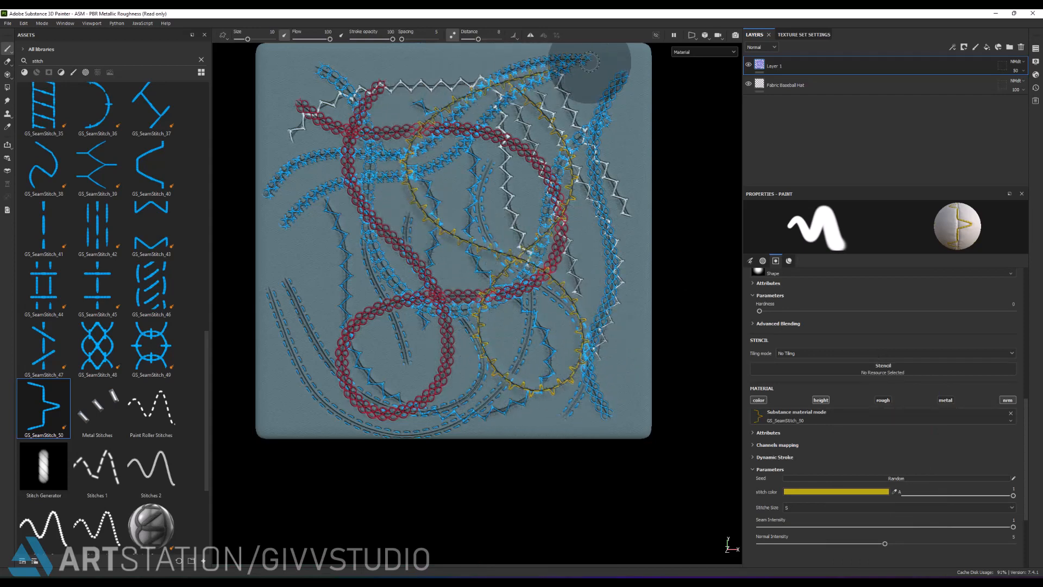
middle_click_drag(565, 124, 575, 179, "alt")
scroll(581, 227, "down", 1)
middle_click_drag(582, 228, 585, 234, "alt")
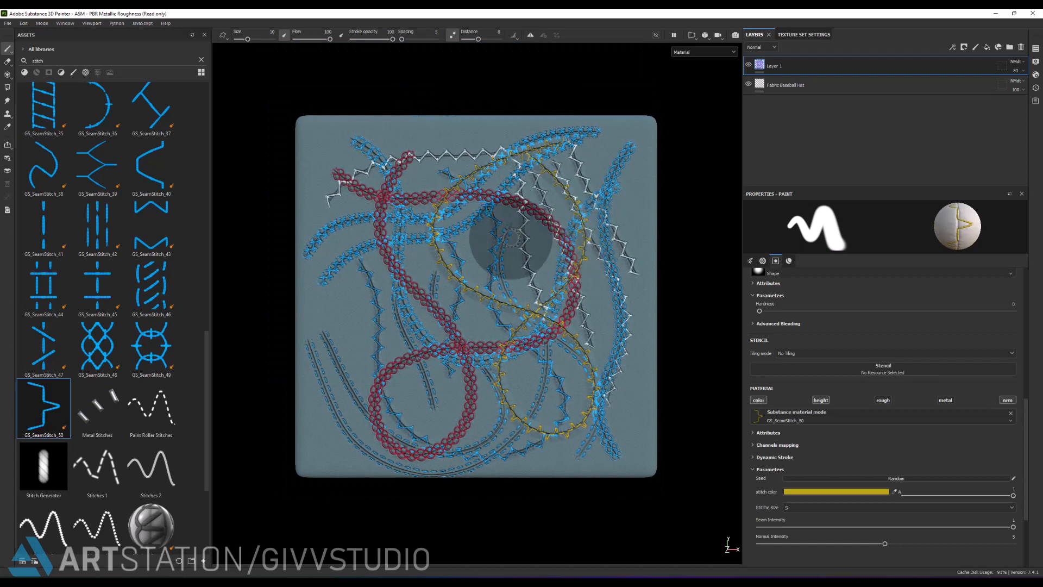